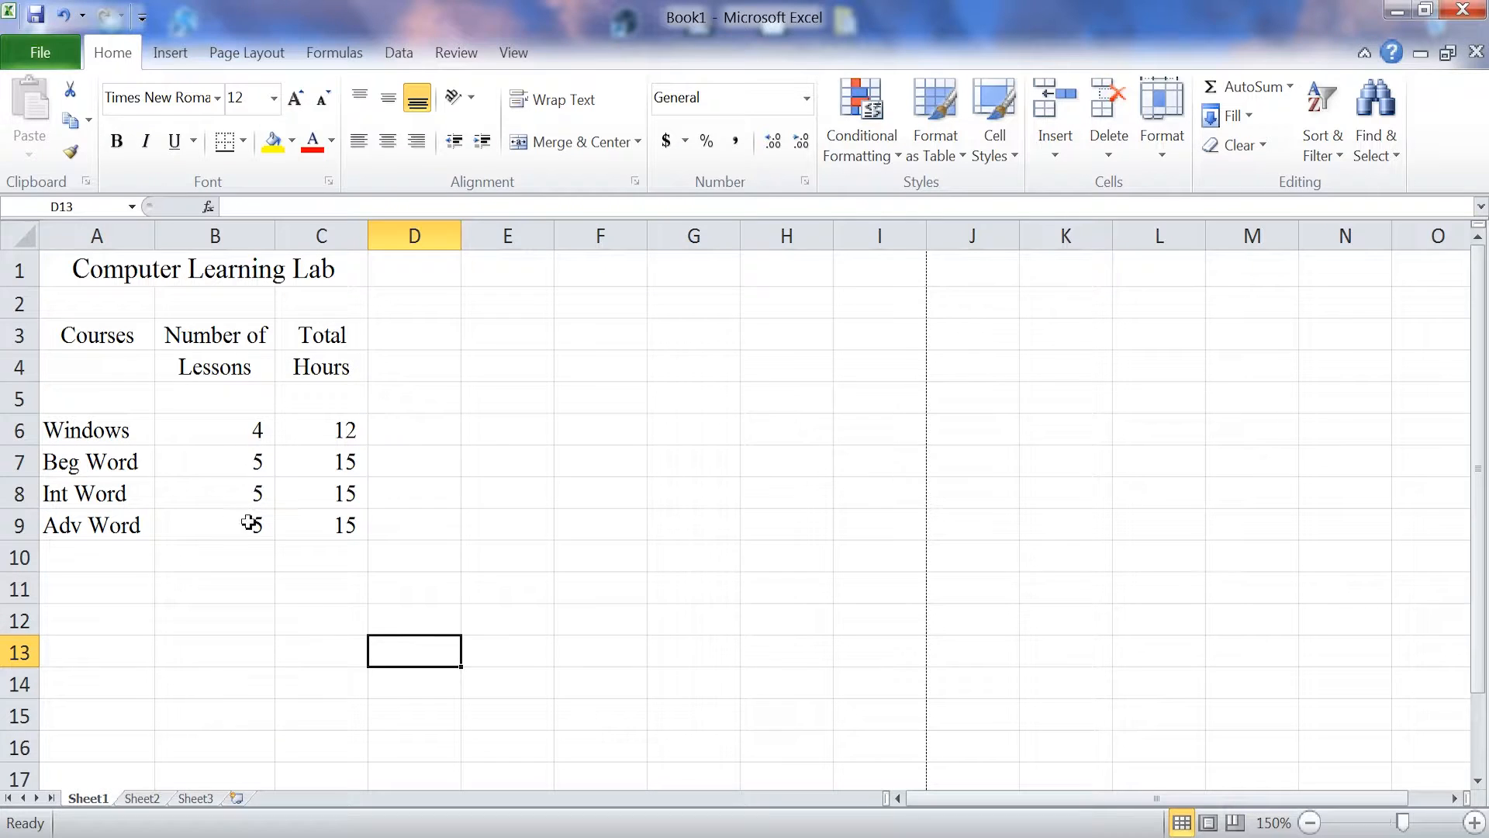
Enter the formula +b6+b7+b8+b9 in cell B10 to total the Number of Lessons column.
left_click(238, 562)
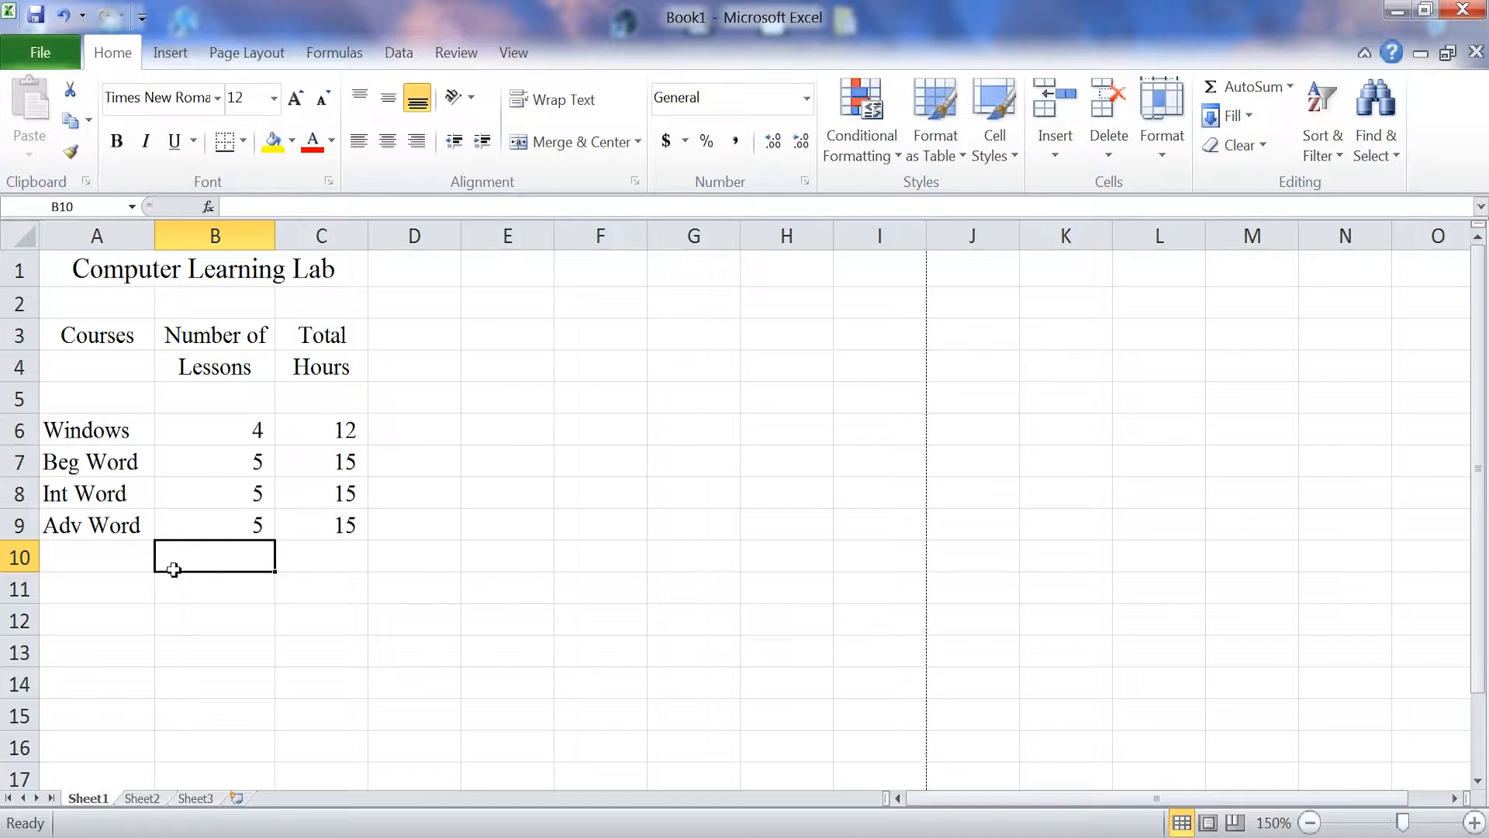
type("+")
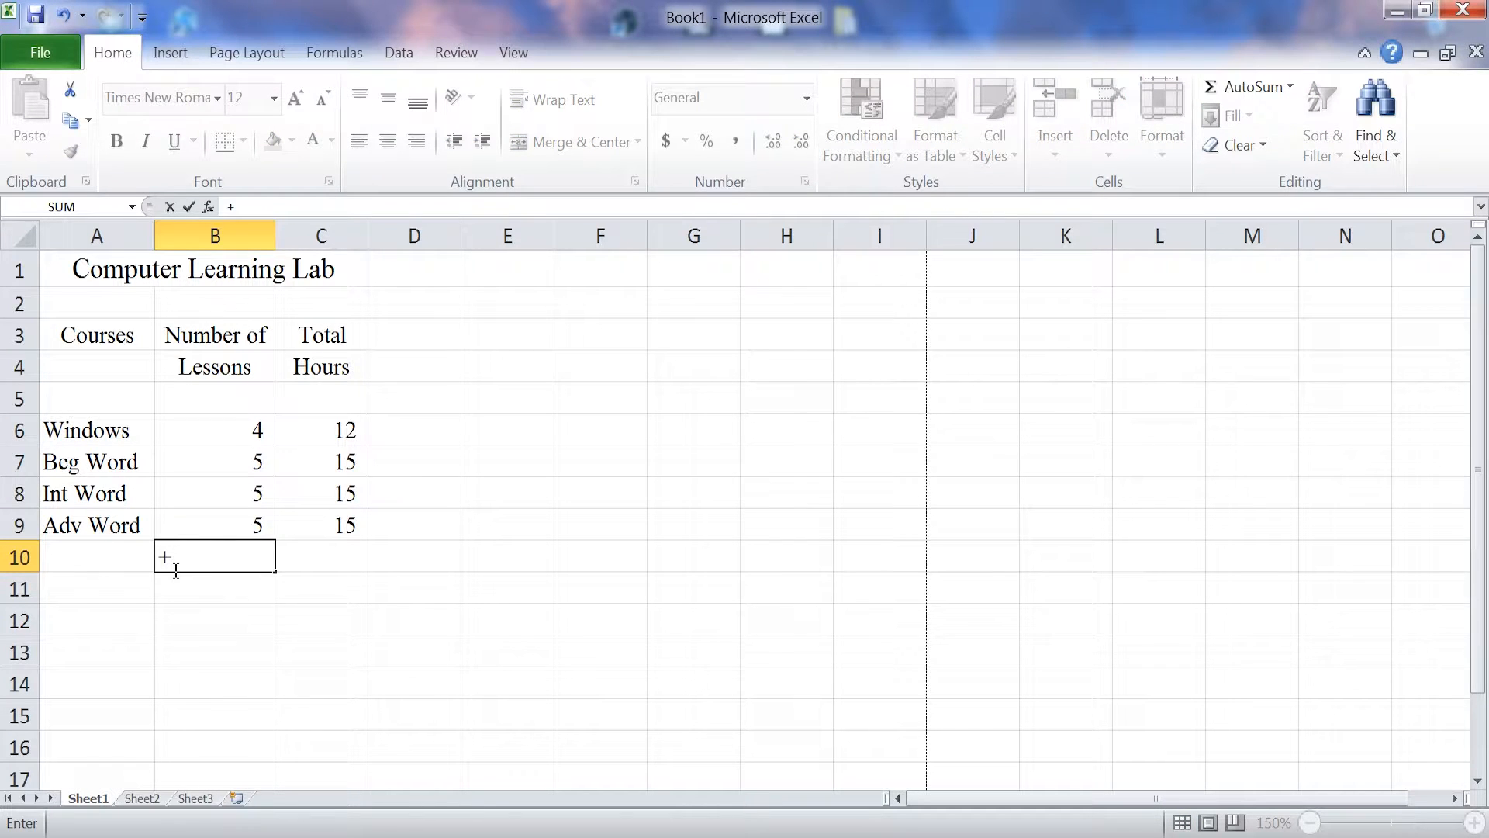
type("b6")
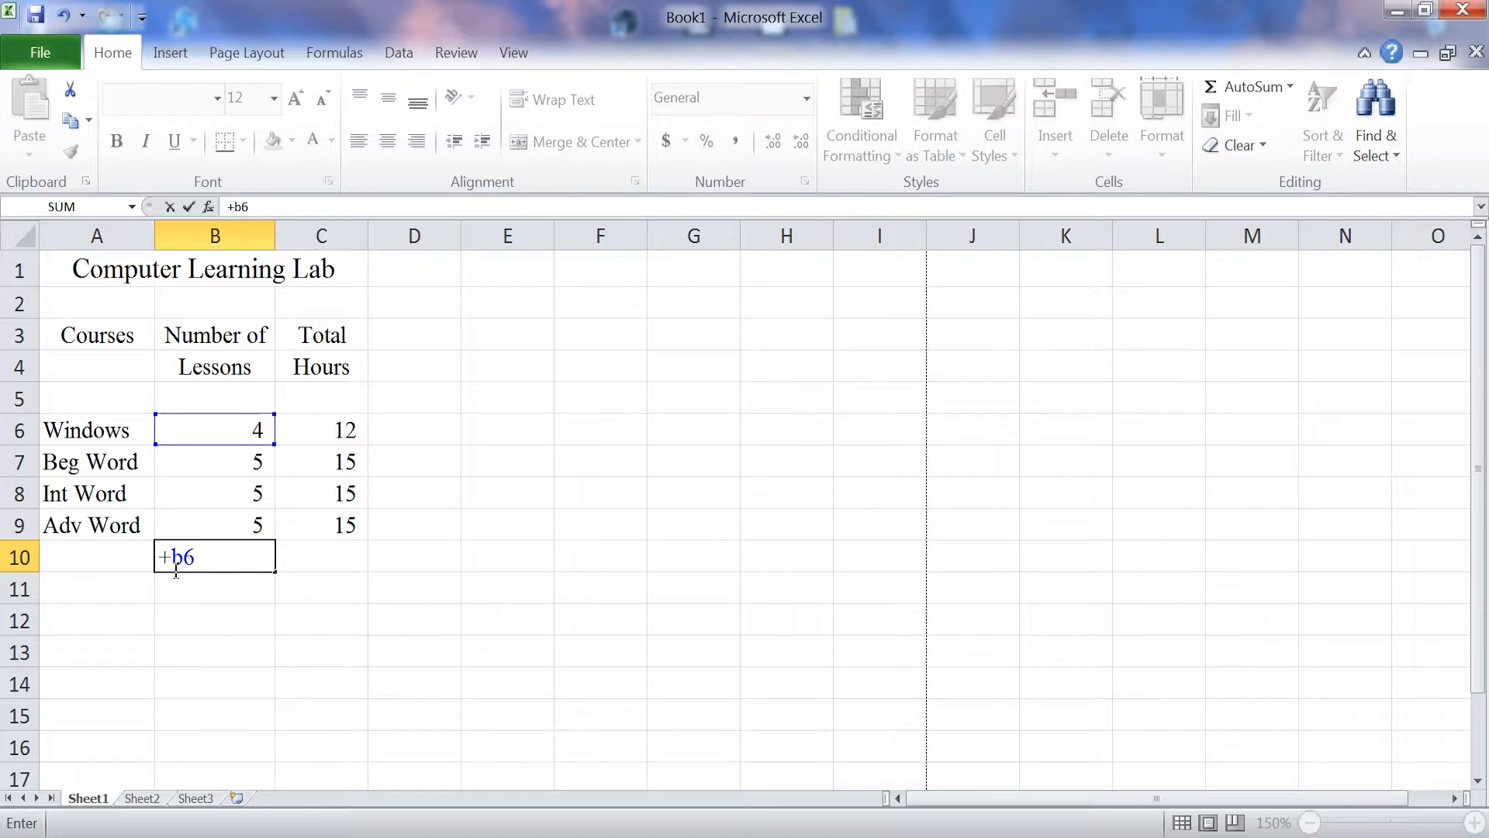
type("+b7+b")
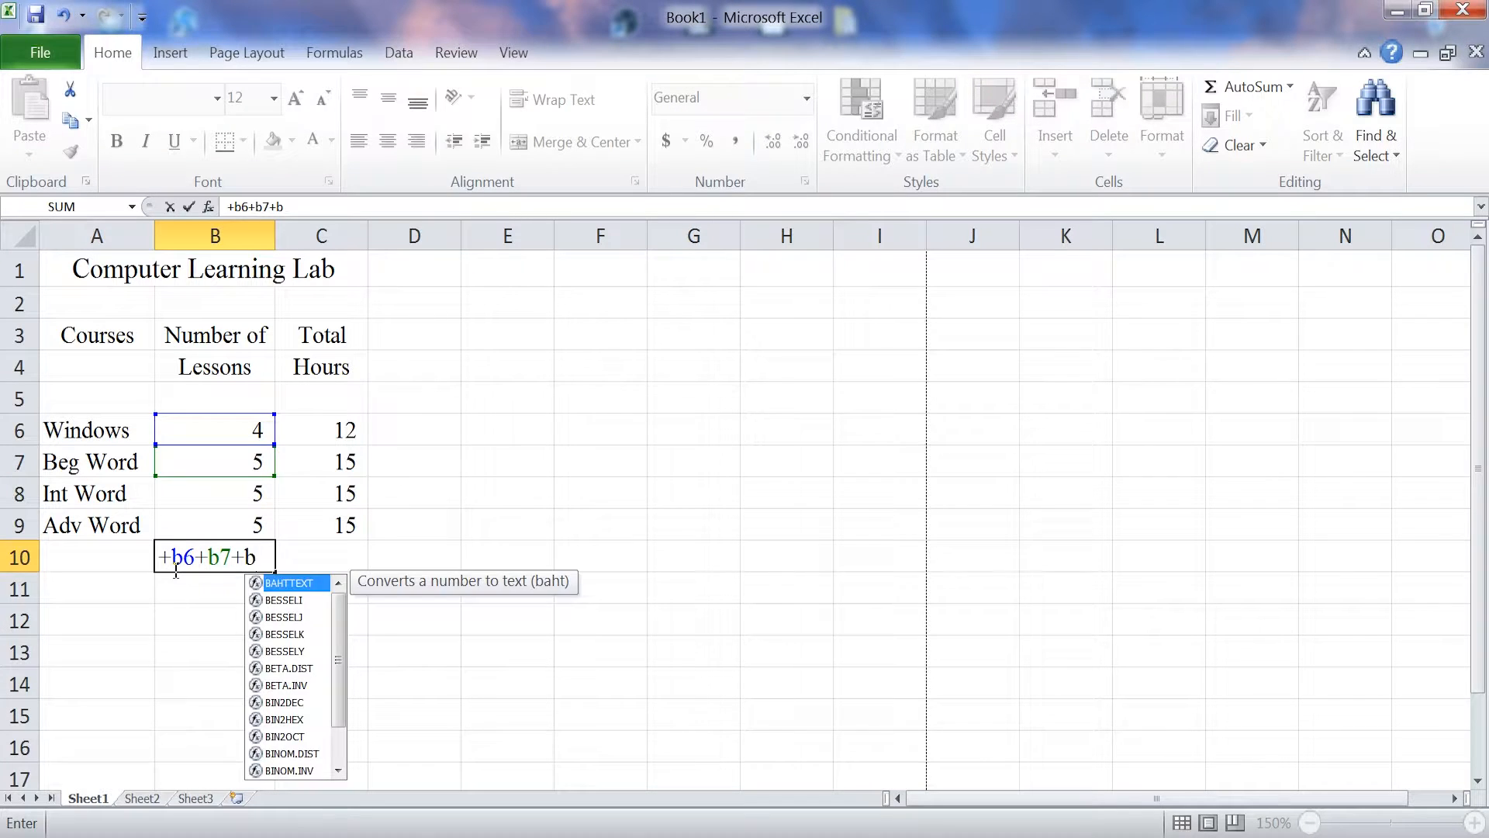
type("8+b9")
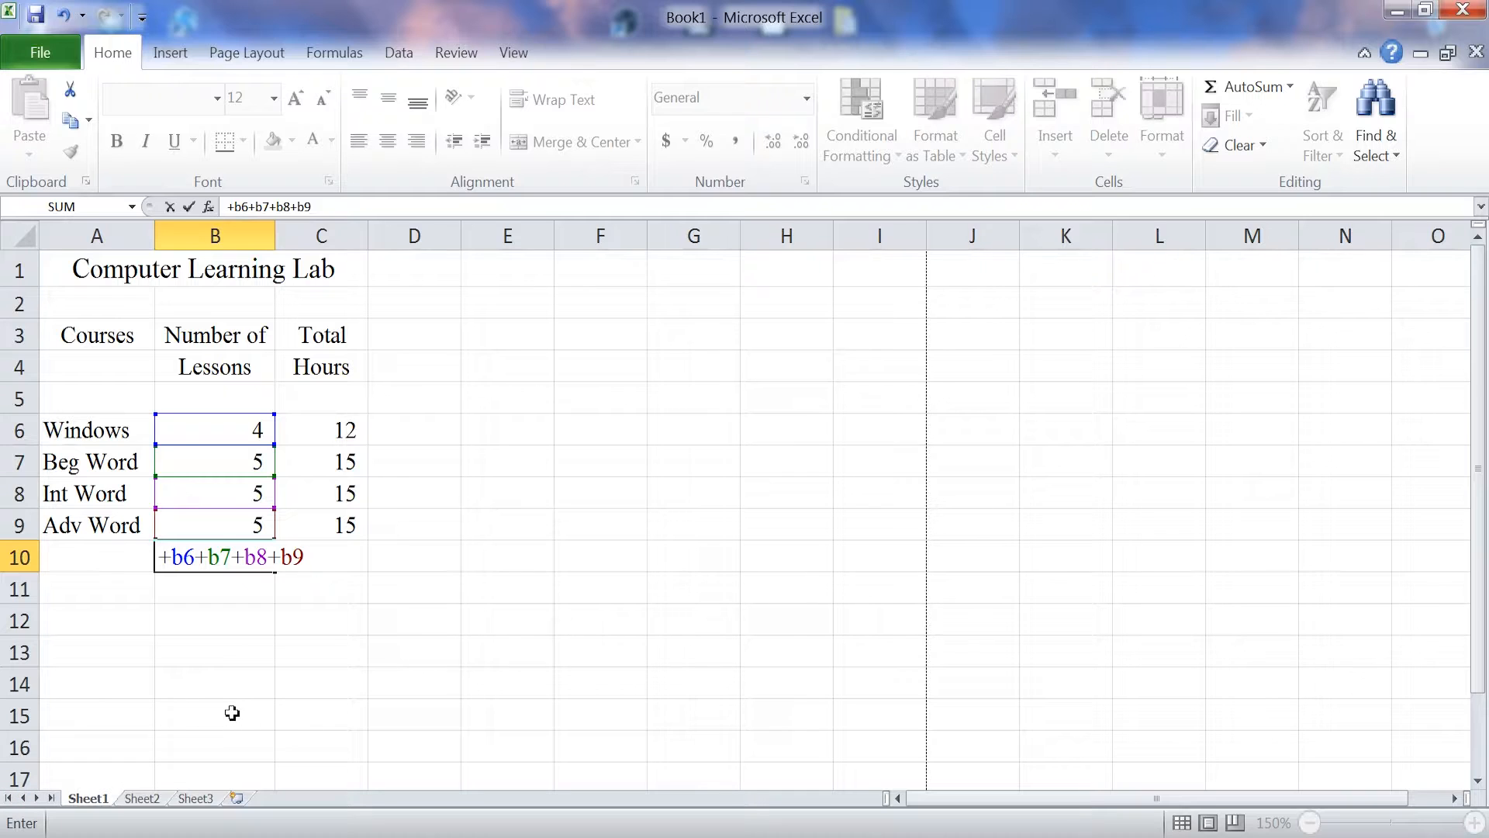
key("Return")
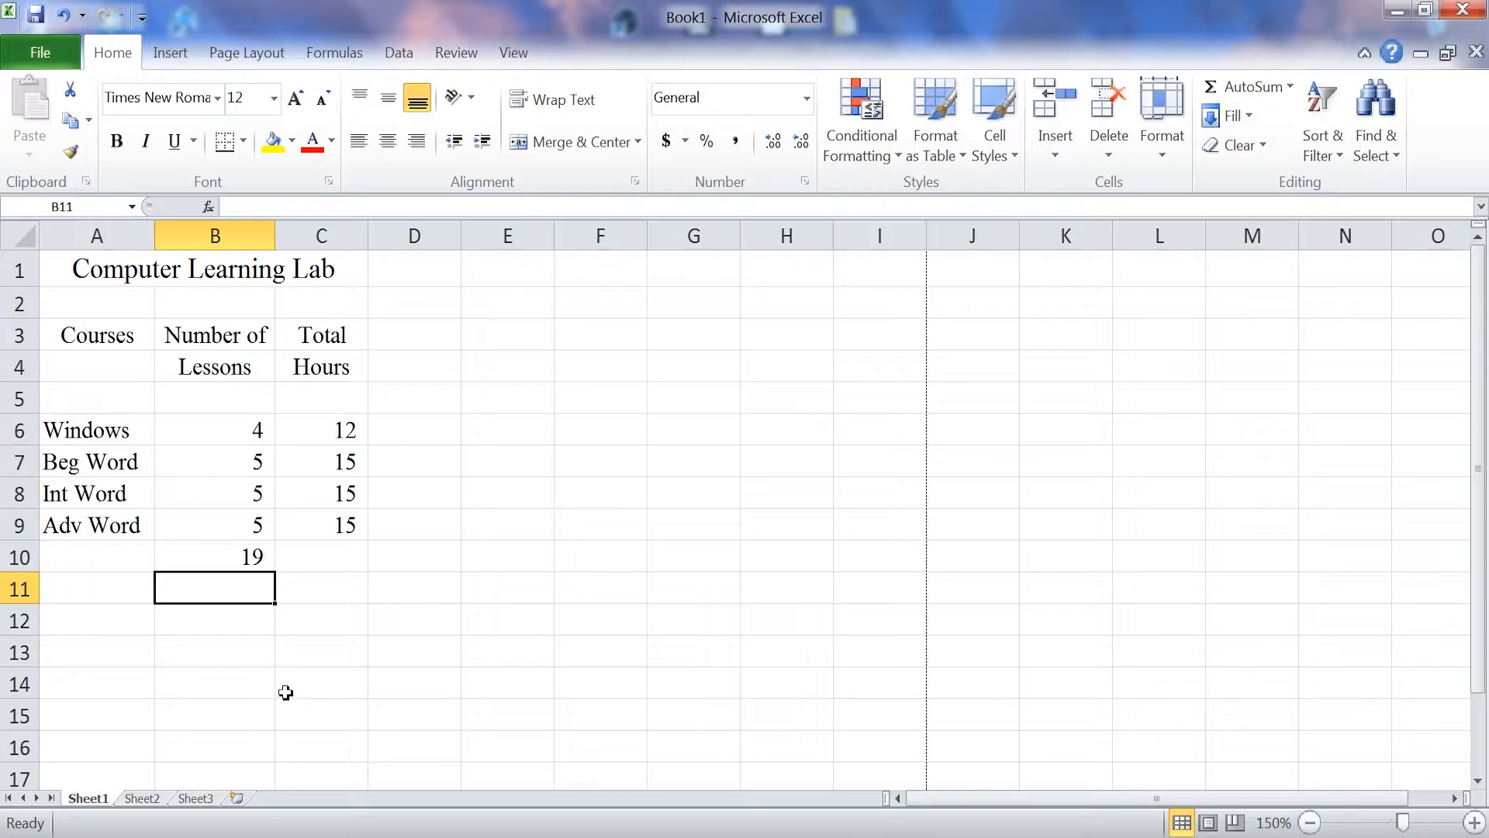
Replace the addition formula in B10 with an AutoSum of B6:B9.
left_click(245, 558)
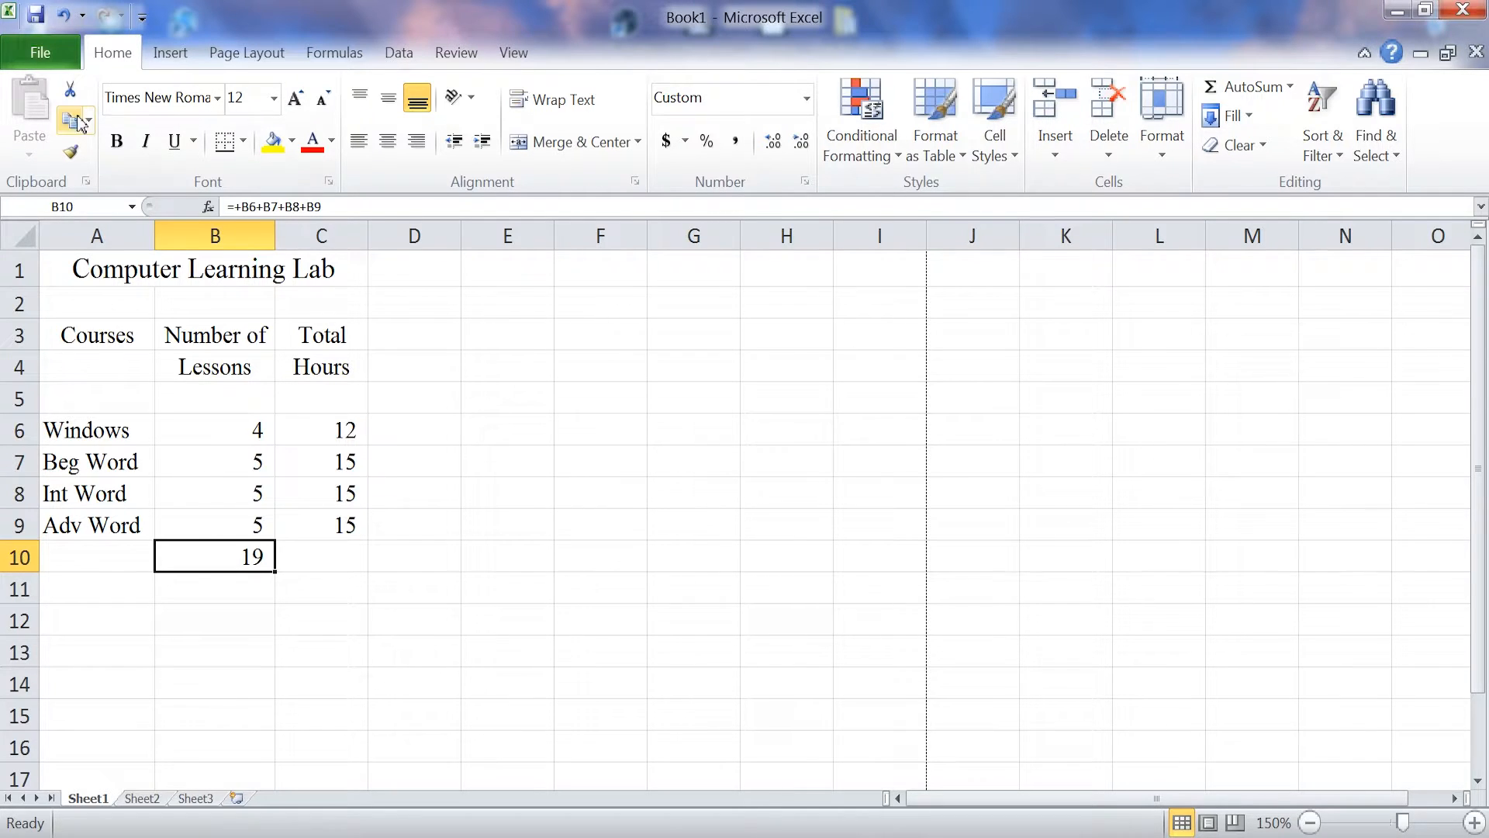
left_click(1234, 99)
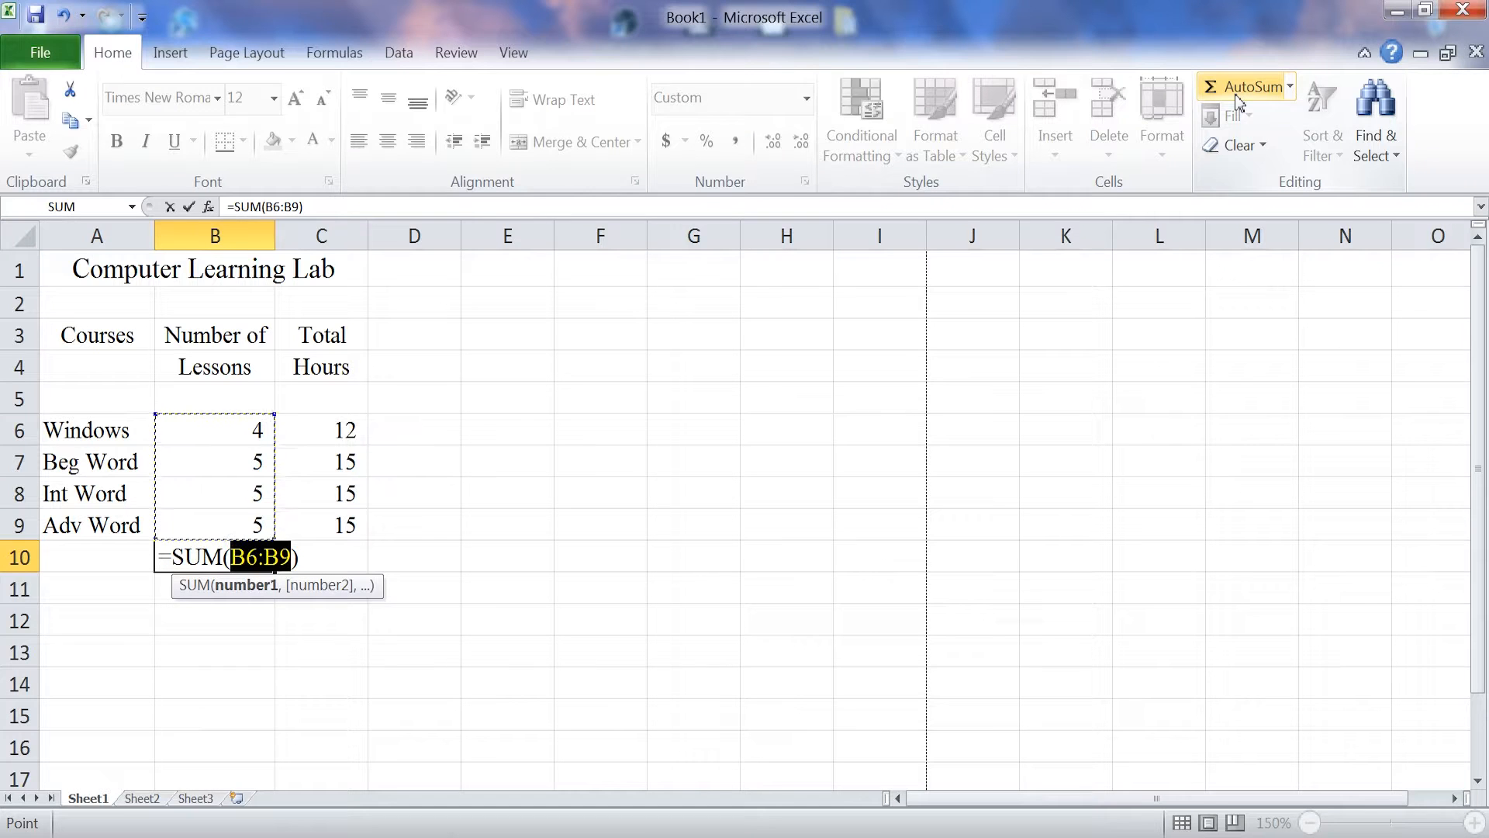
key("Return")
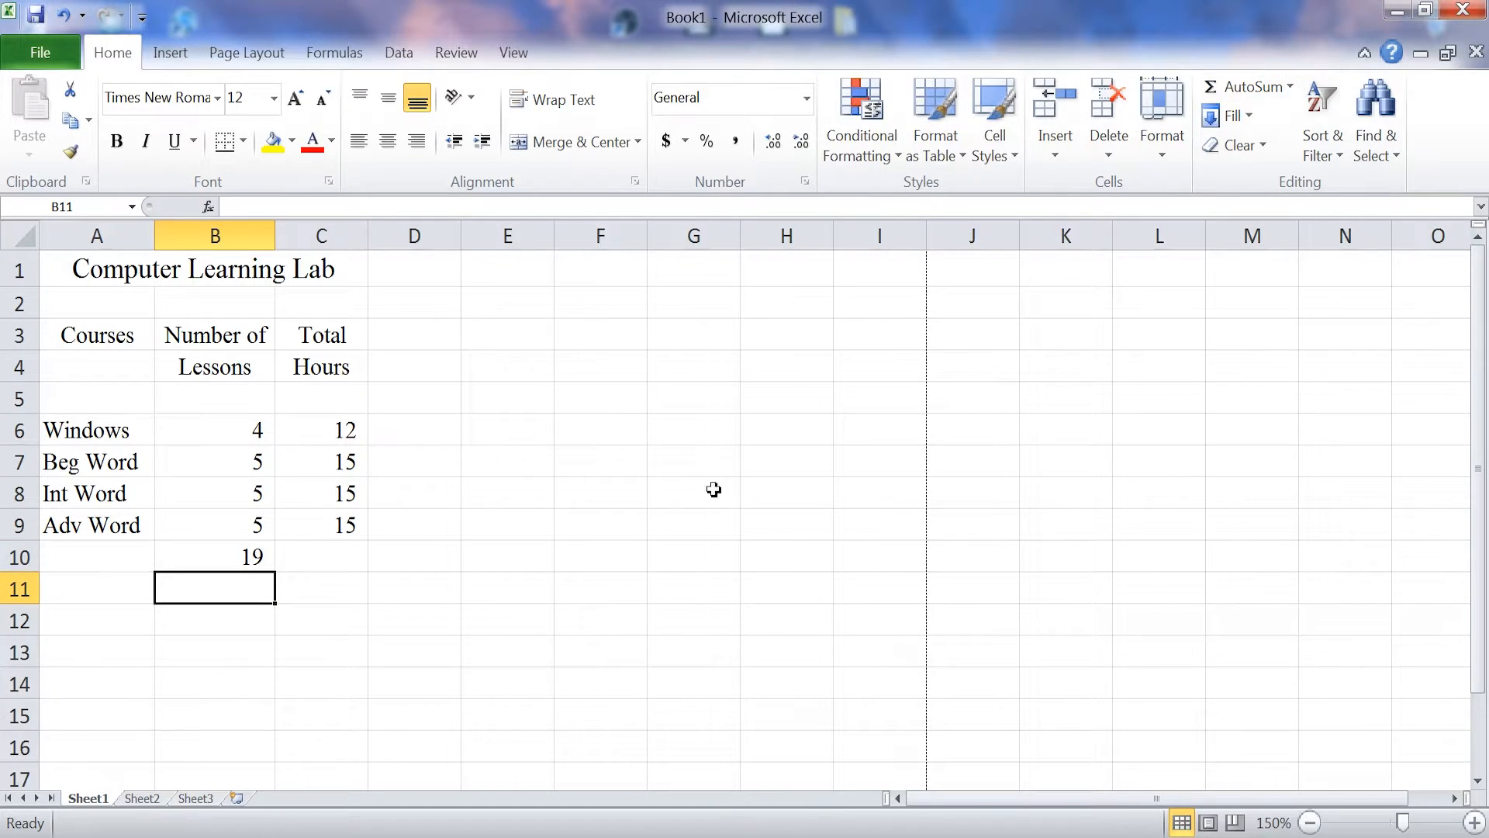
Edit the SUM formula in B10 so that its range is B6:C9.
left_click(230, 558)
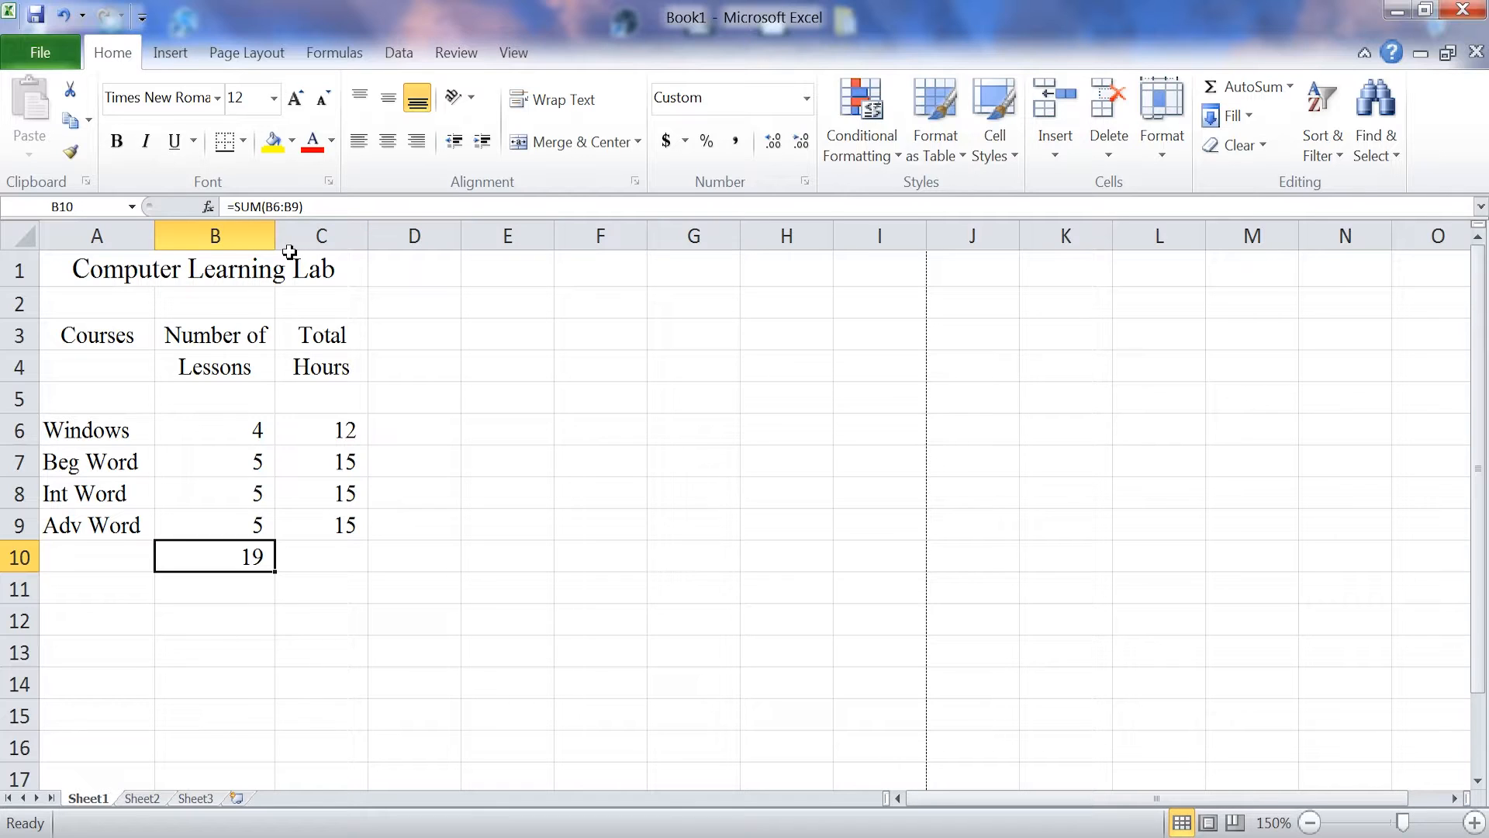
left_click(297, 207)
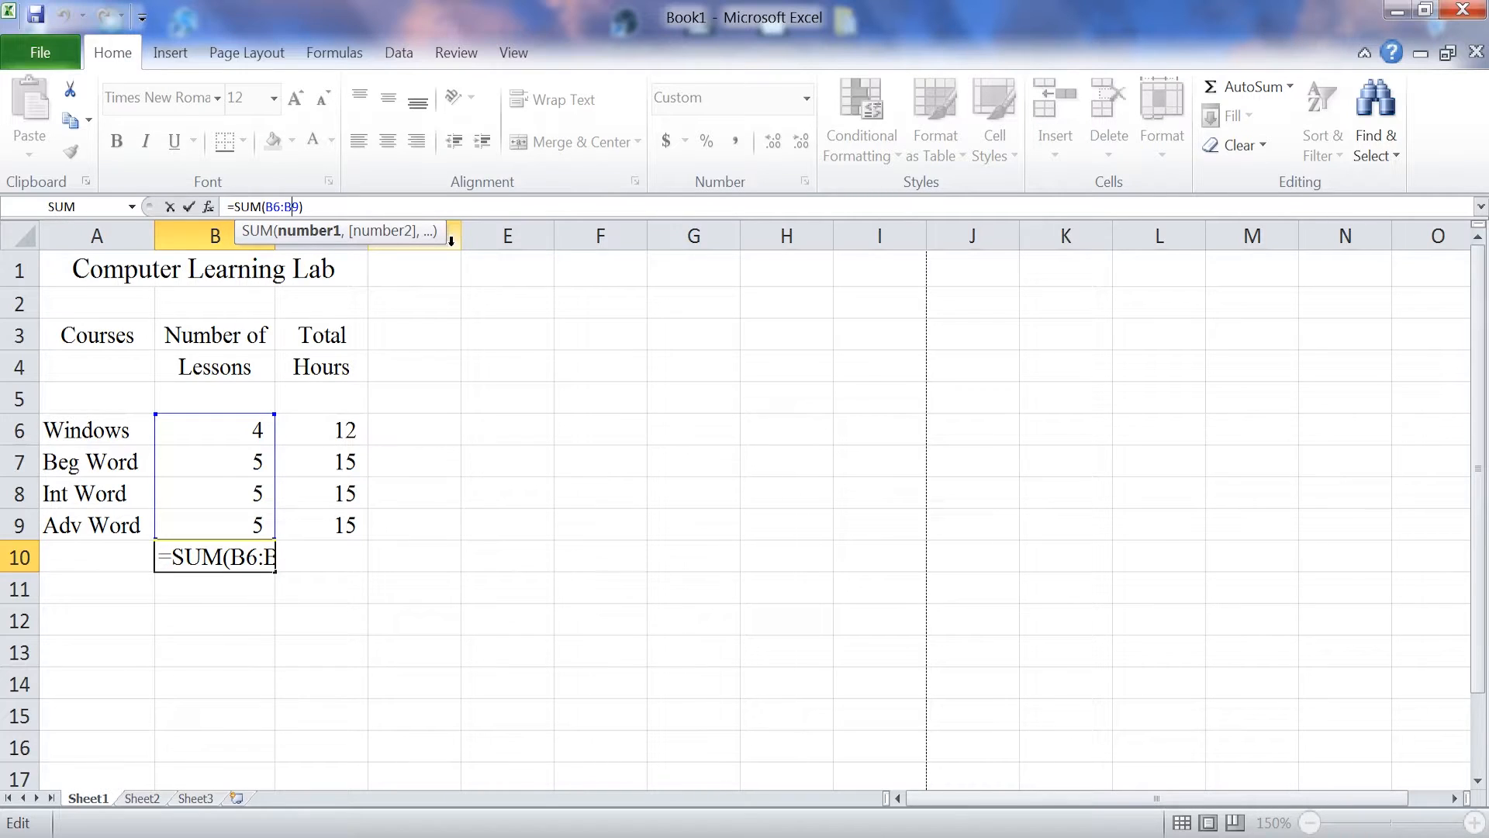
key("BackSpace")
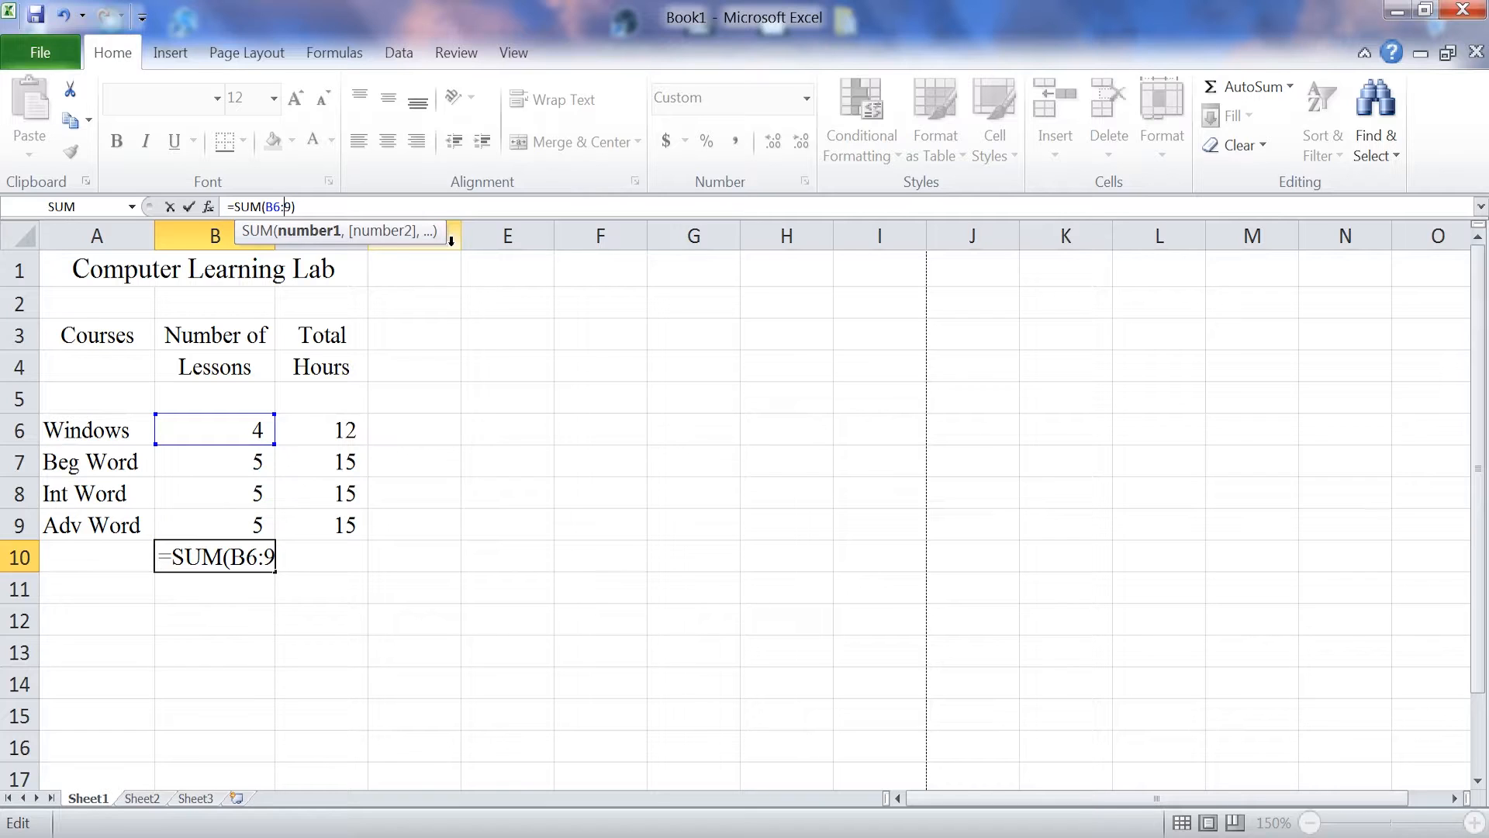
type("c")
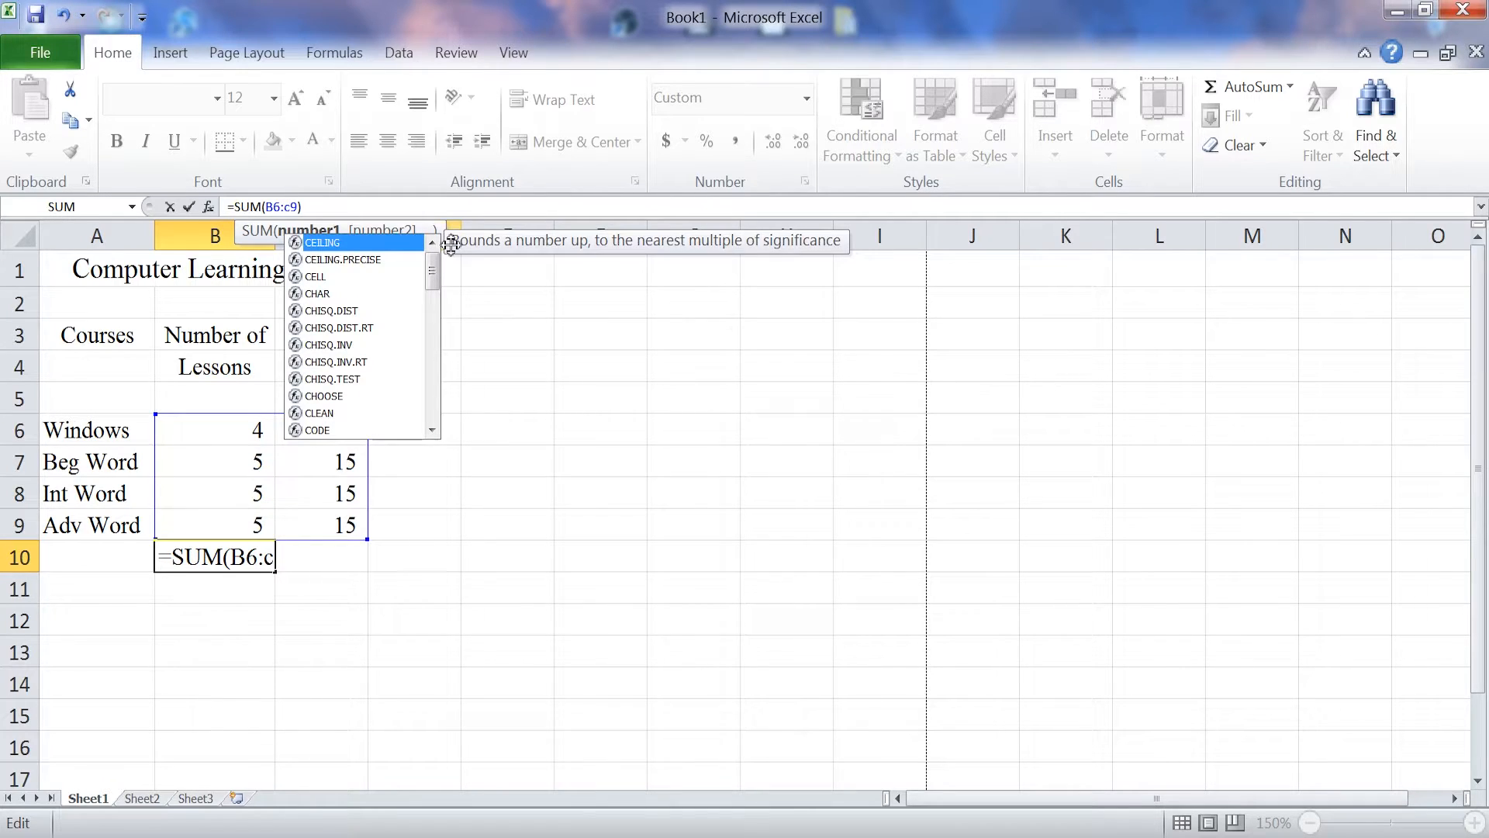
left_click(500, 366)
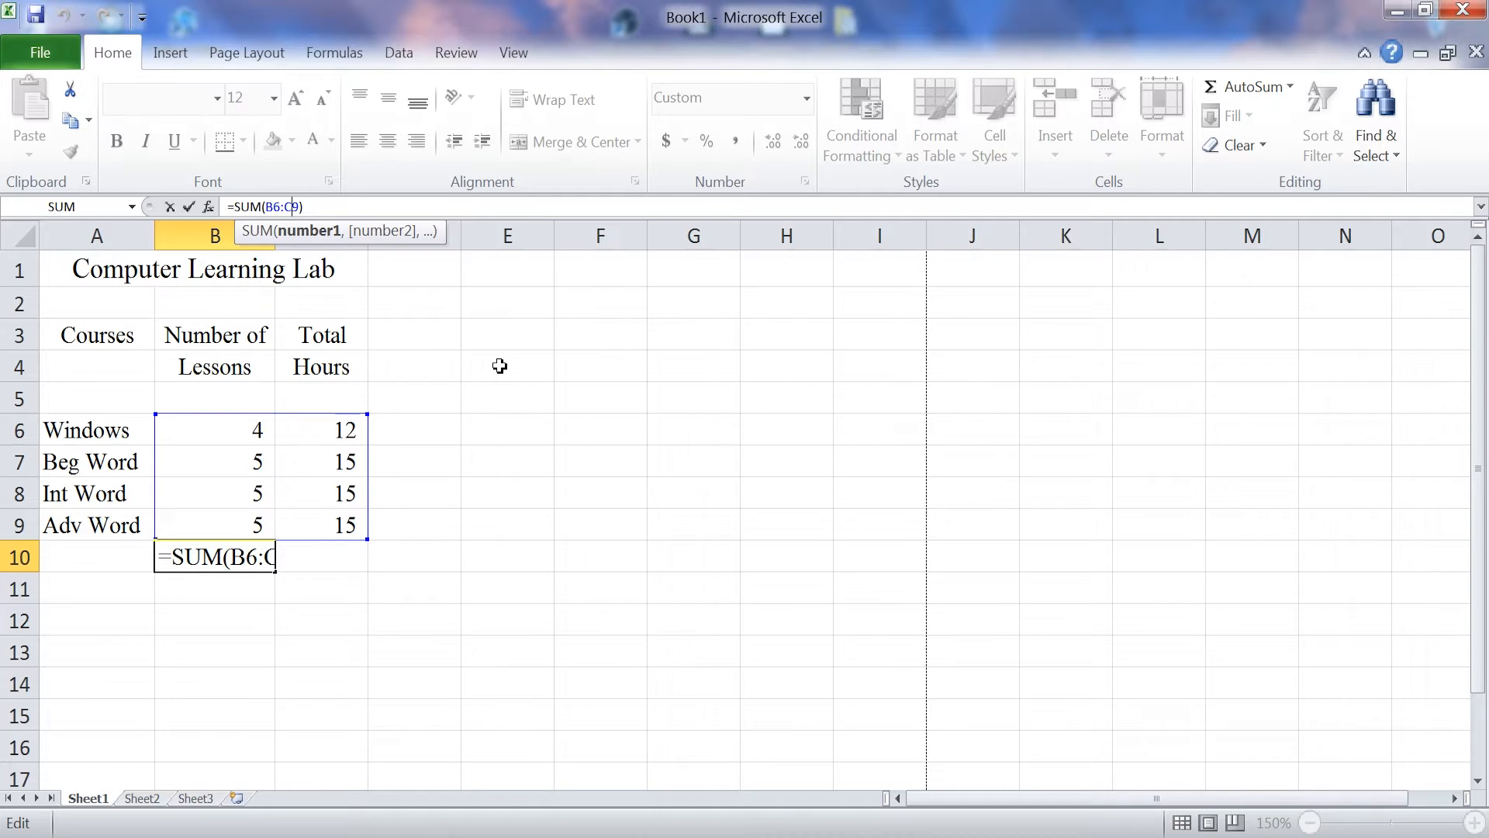
key("Return")
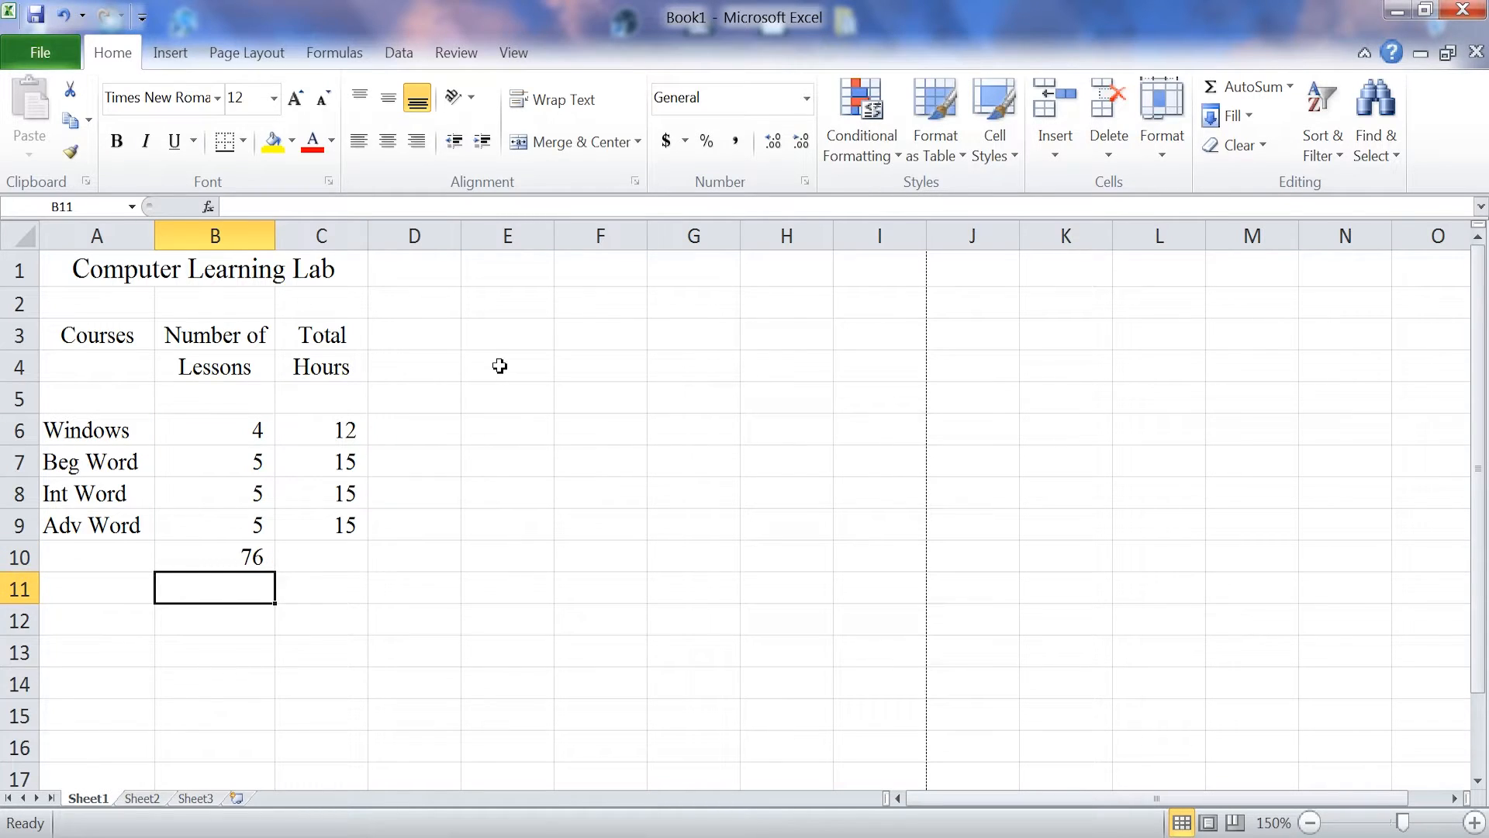
Undo the range change in B10 and enter the formula +B6+B7+B8+B9 there by picking the referenced cells.
left_click(267, 563)
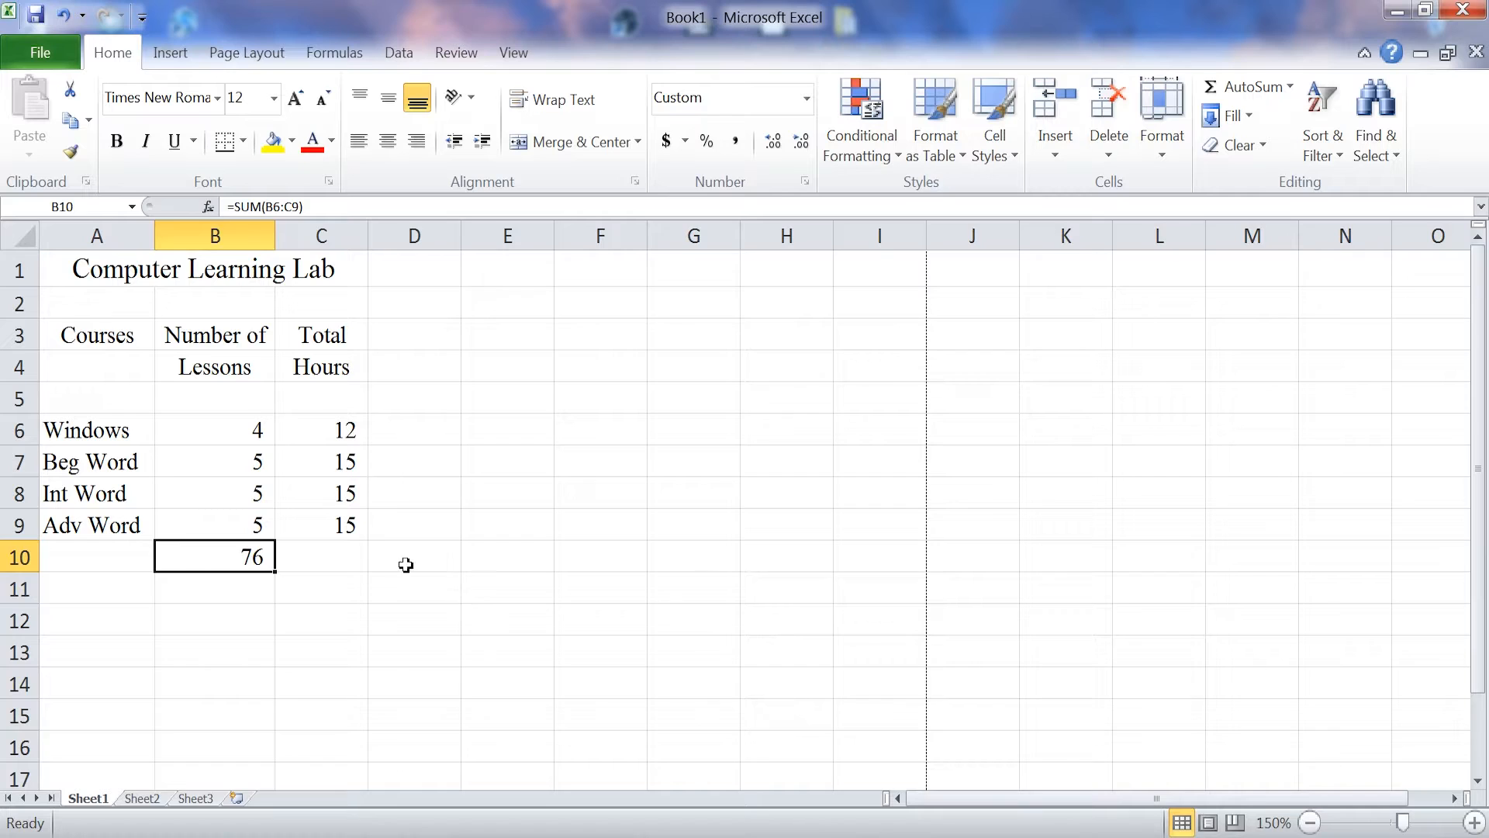
left_click(64, 15)
type("+")
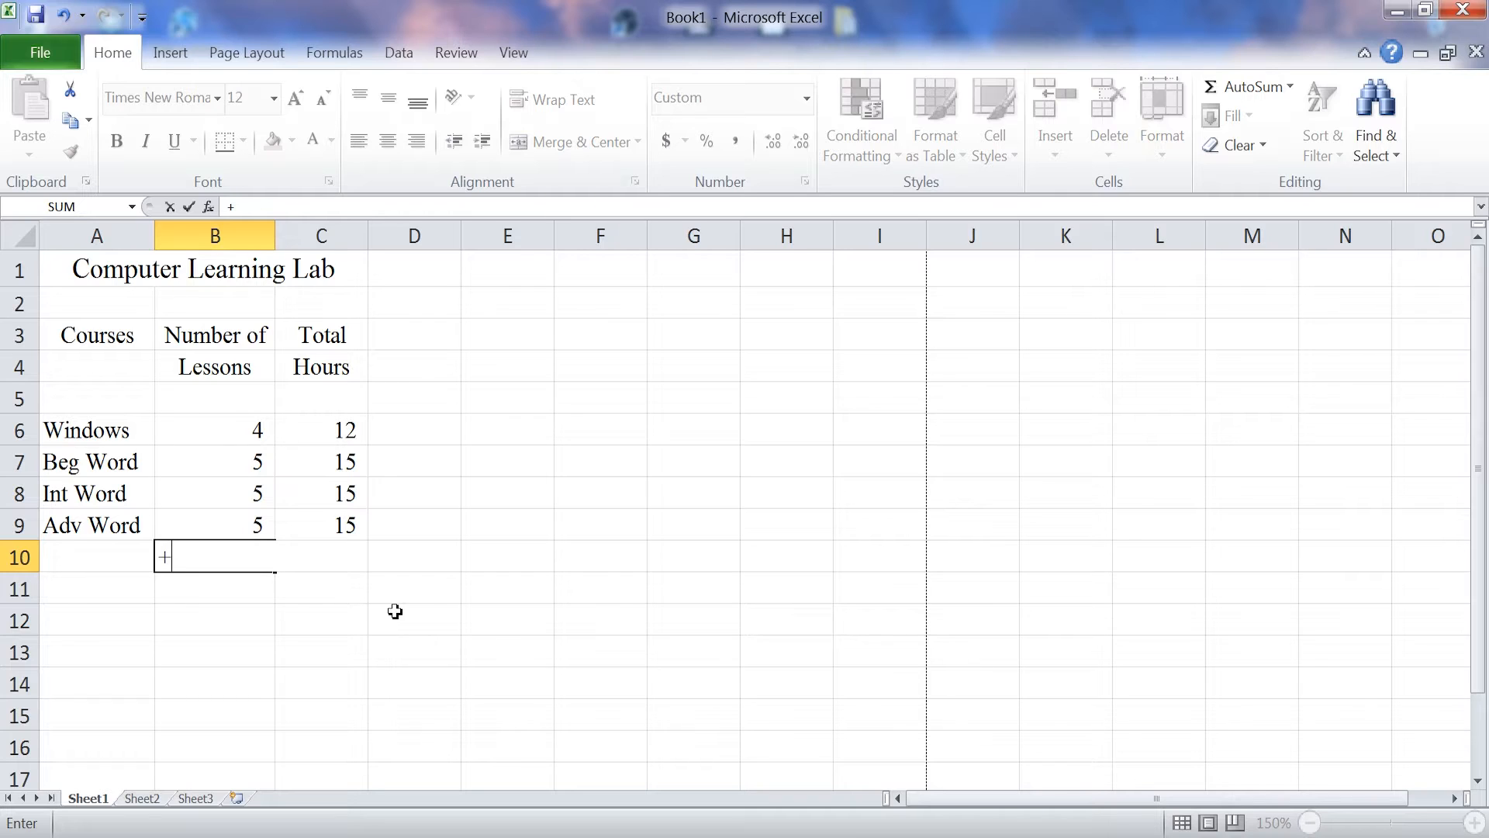
left_click(245, 430)
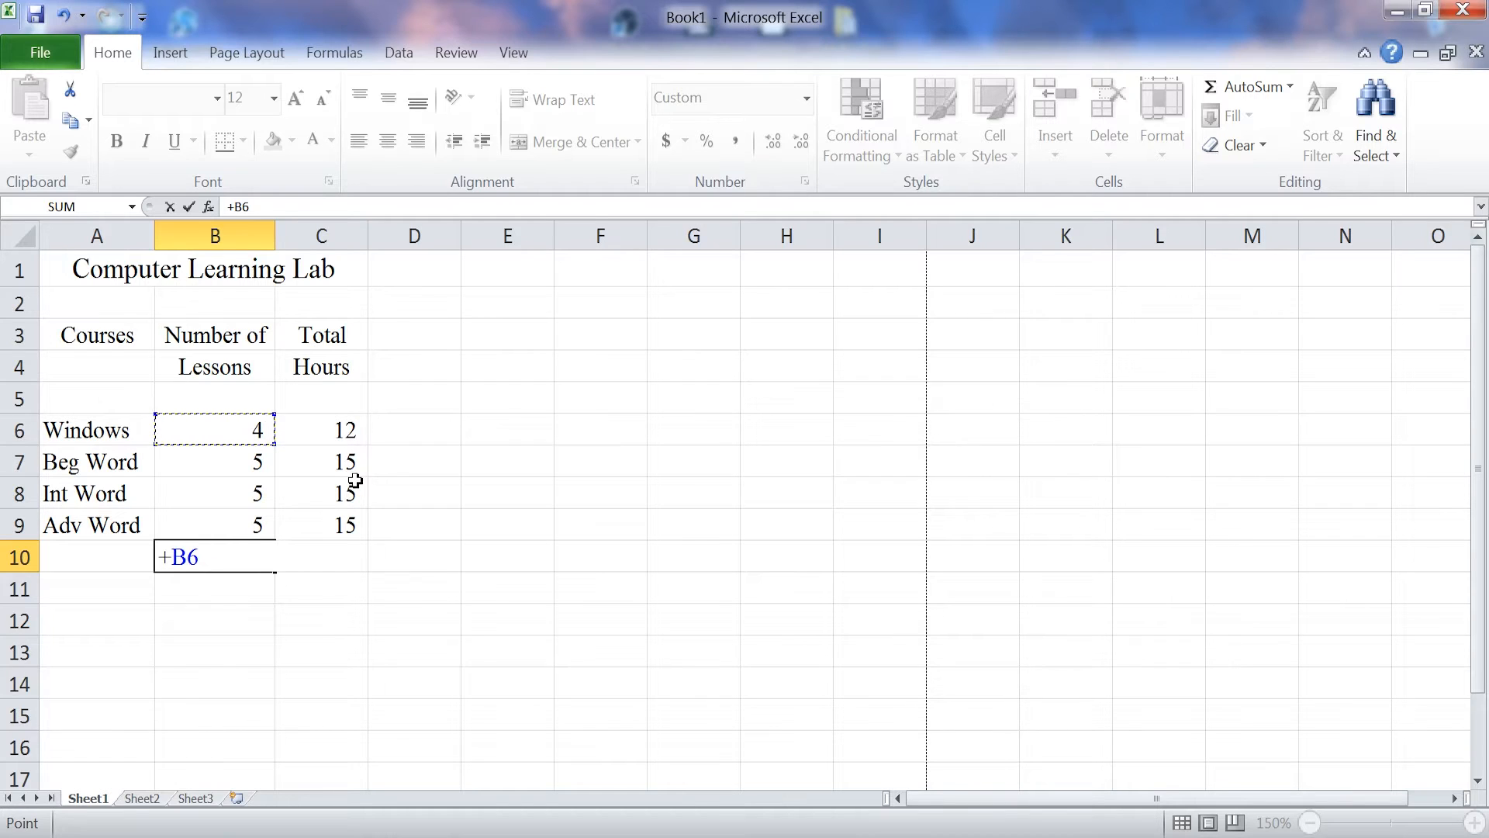
type("+")
left_click(246, 467)
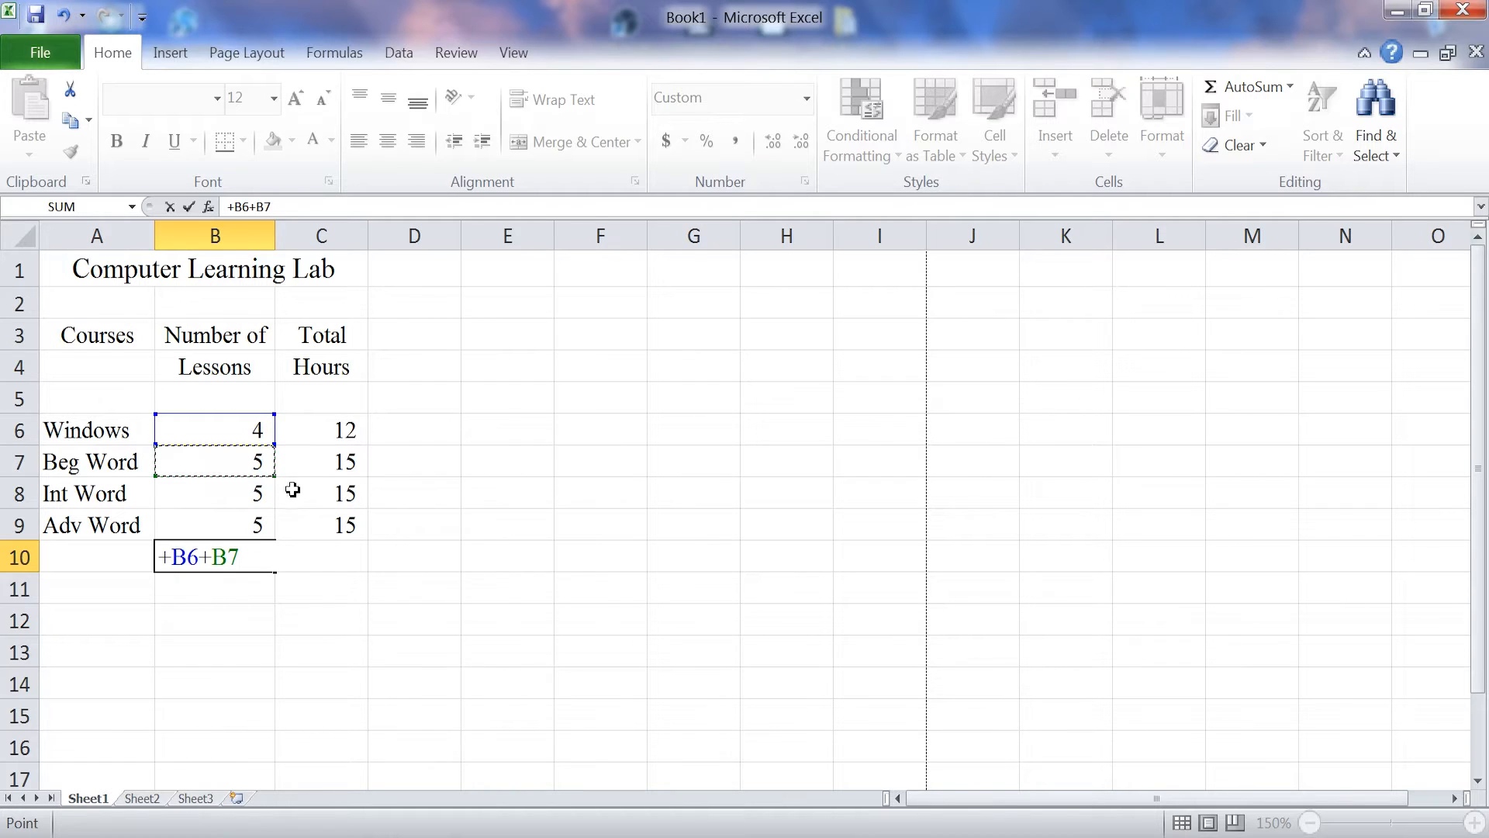
type("+")
left_click(245, 491)
type("+B8+")
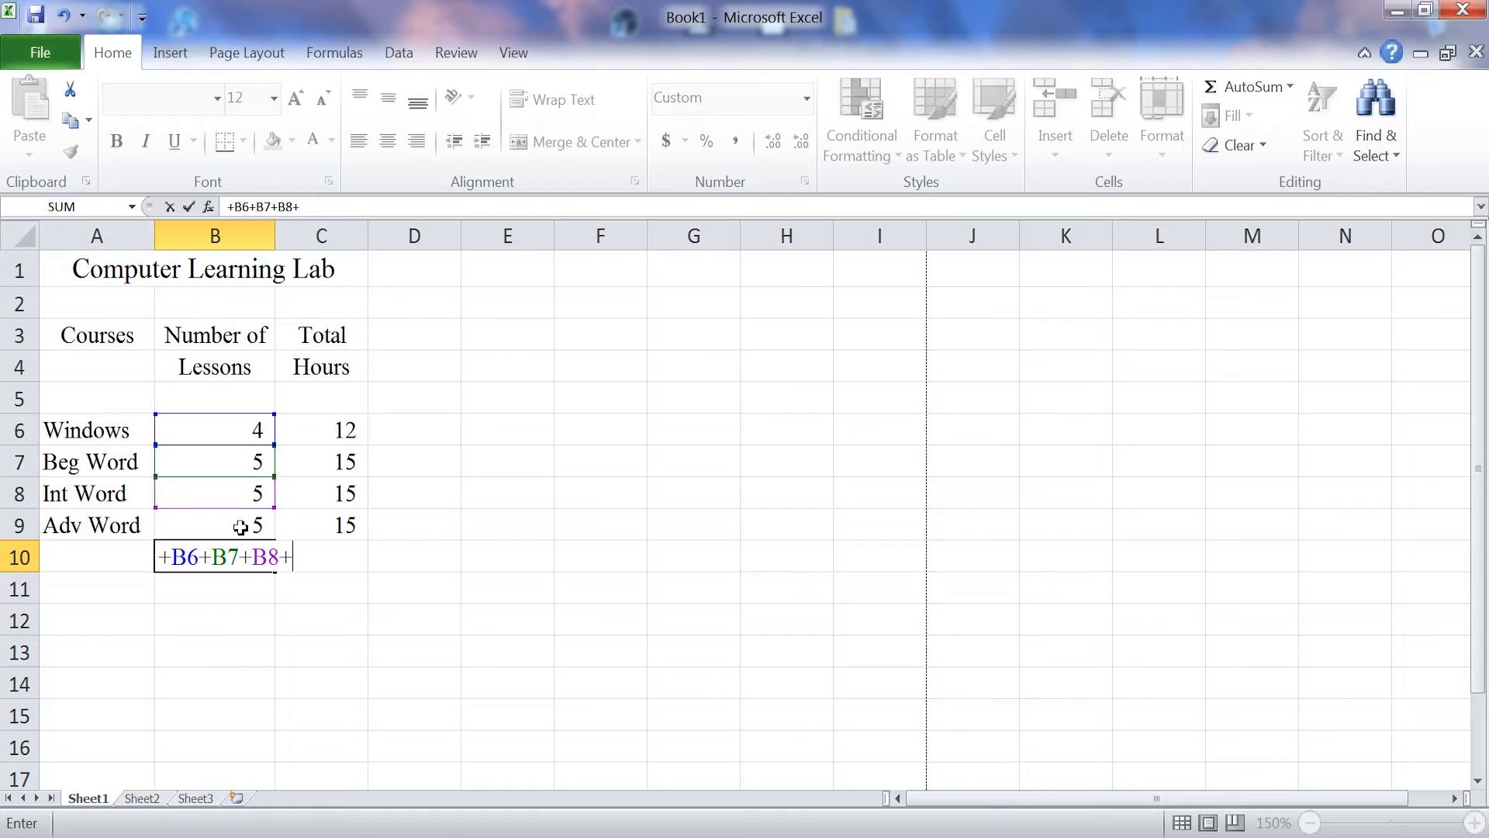
left_click(246, 528)
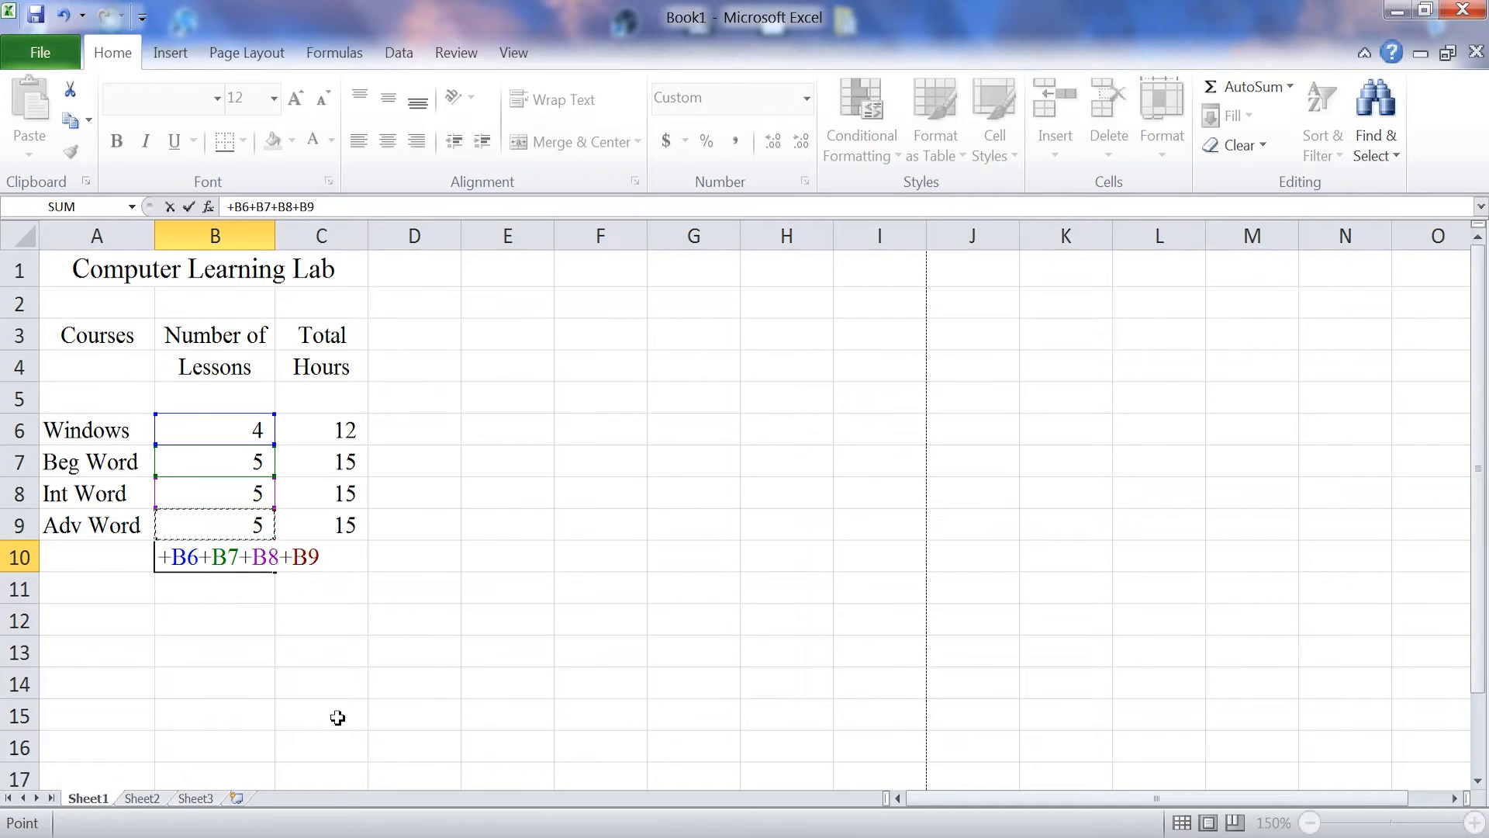
key("Return")
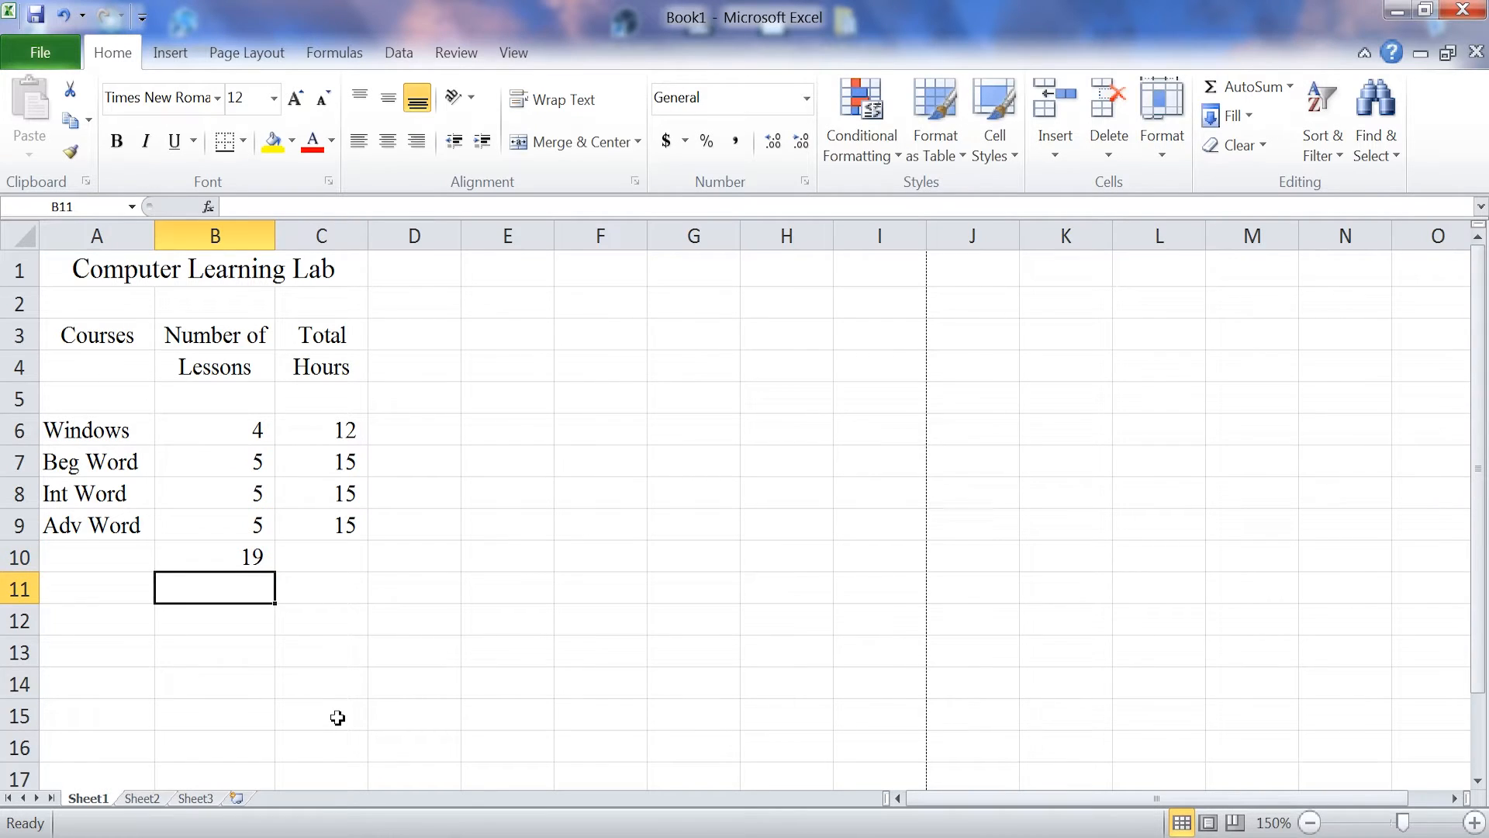
Use AutoSum in B10 to total the lessons in B6:B9 instead of the cell-by-cell addition.
left_click(225, 562)
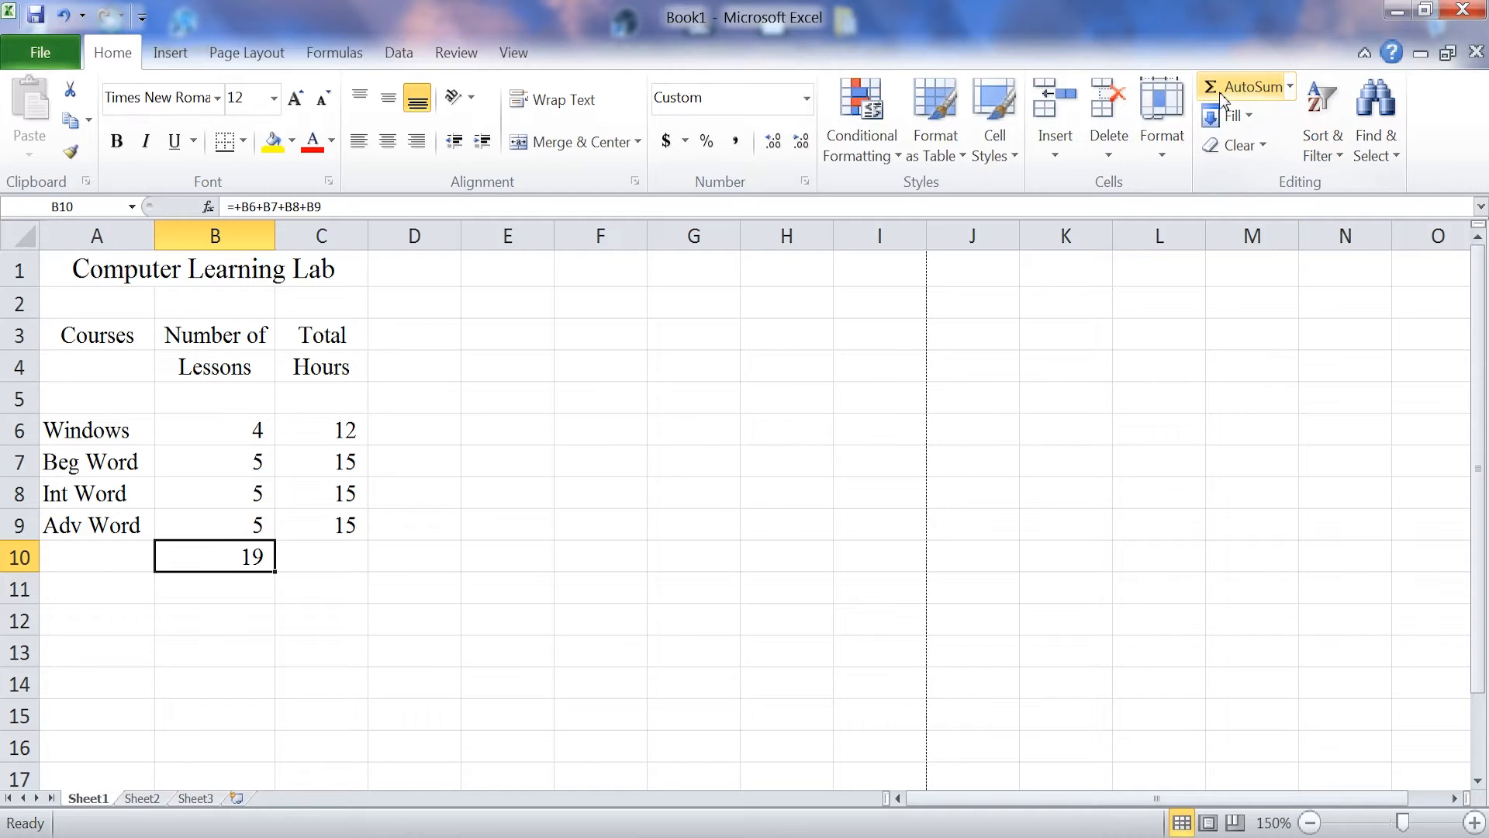
left_click(1241, 87)
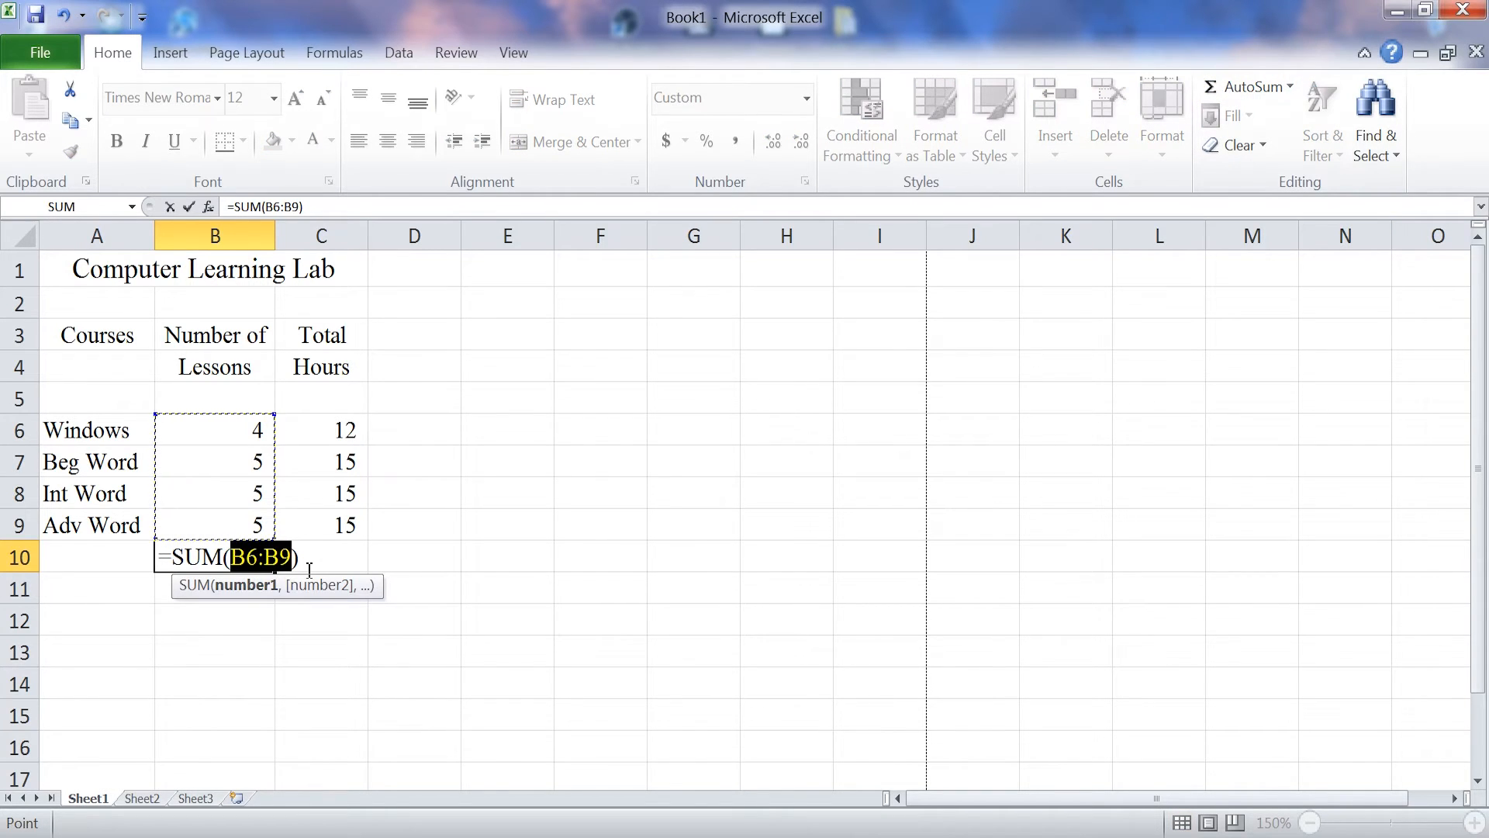
key("Return")
Fill the SUM formula from B10 across to C10 and compare the formulas in the two cells.
left_click(226, 555)
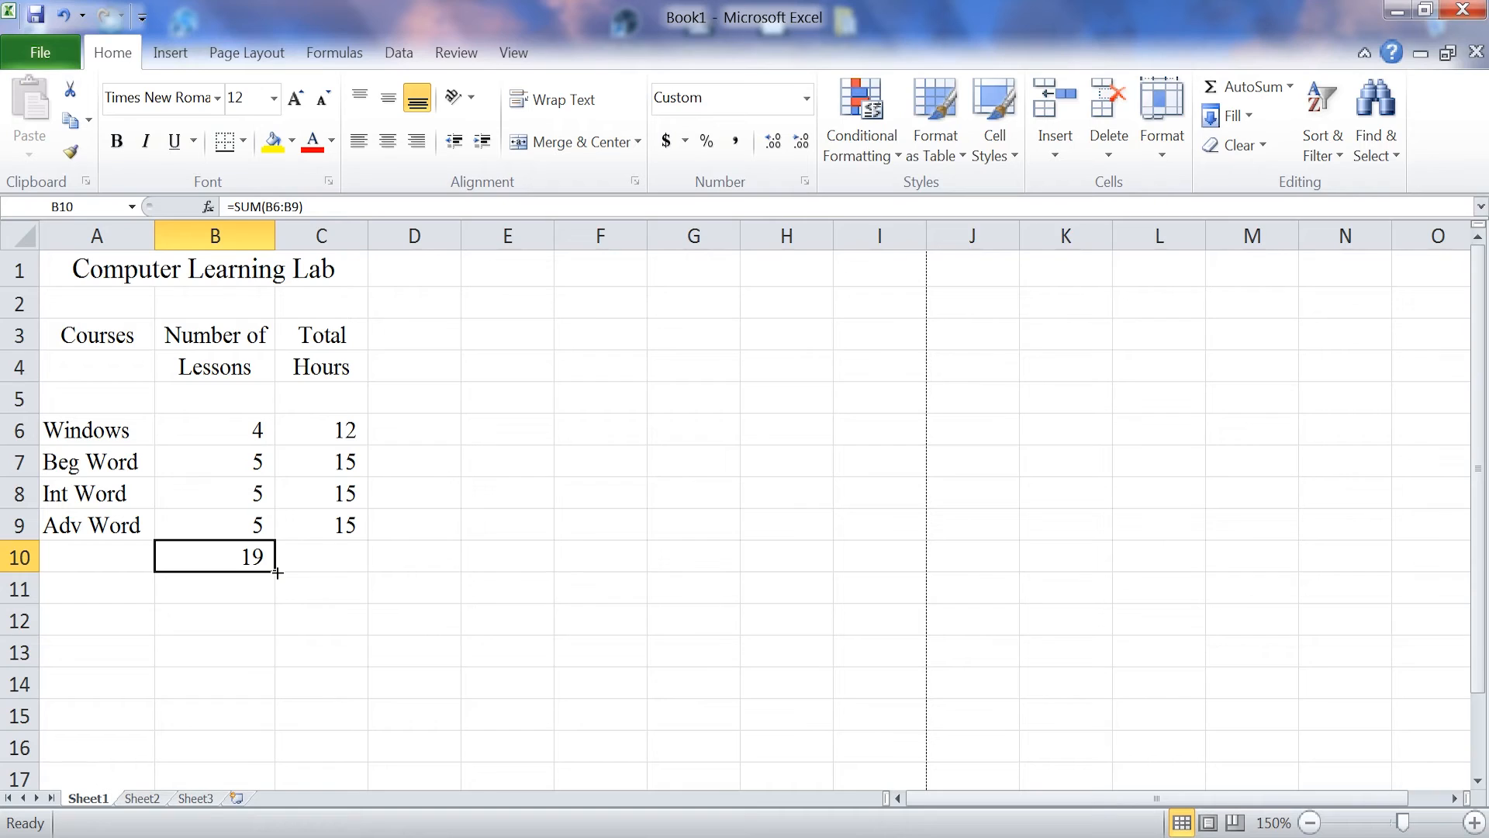
left_click_drag(277, 573, 347, 566)
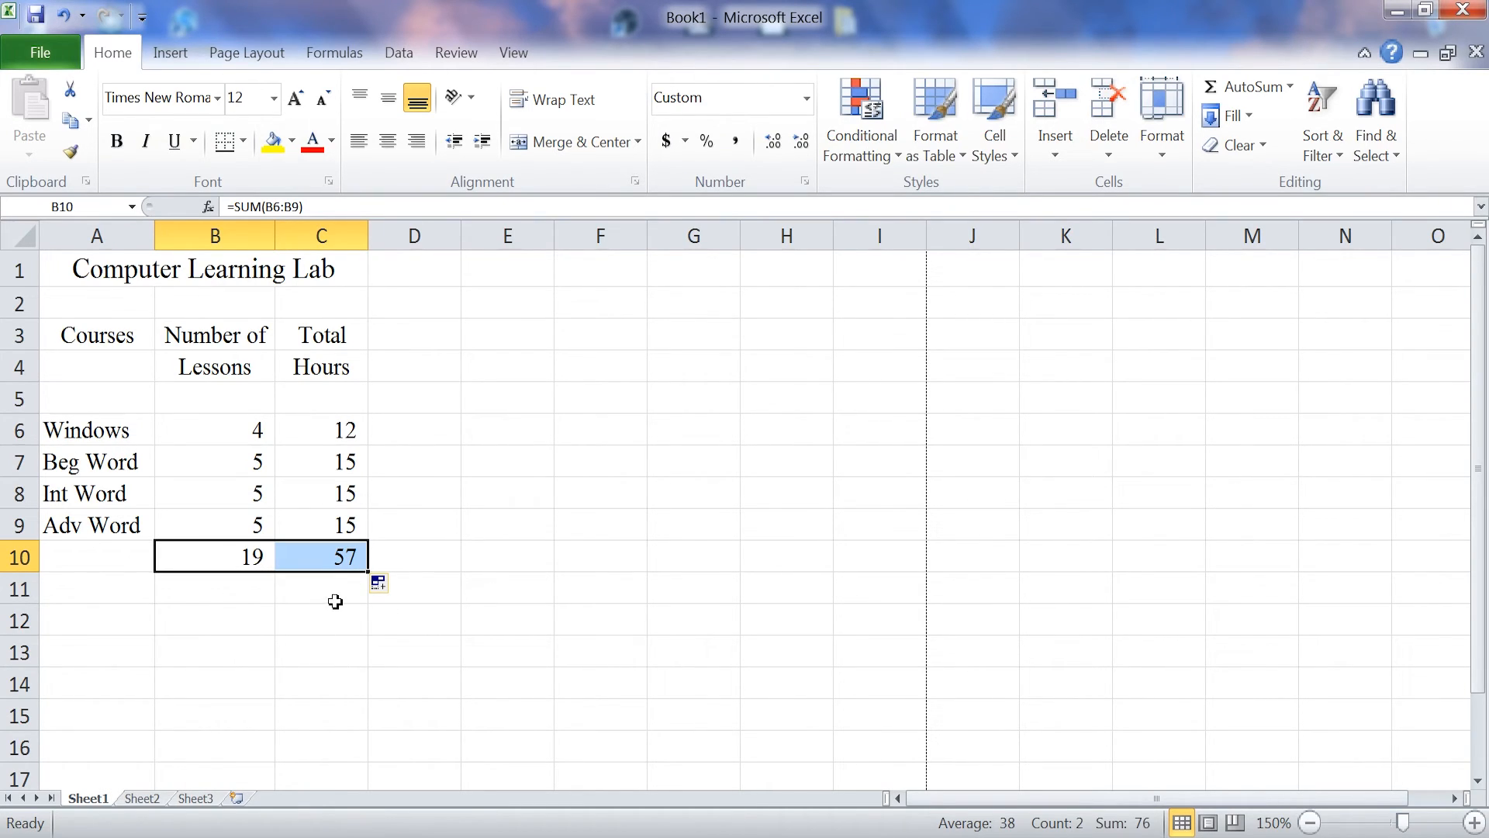
left_click(335, 586)
left_click(336, 560)
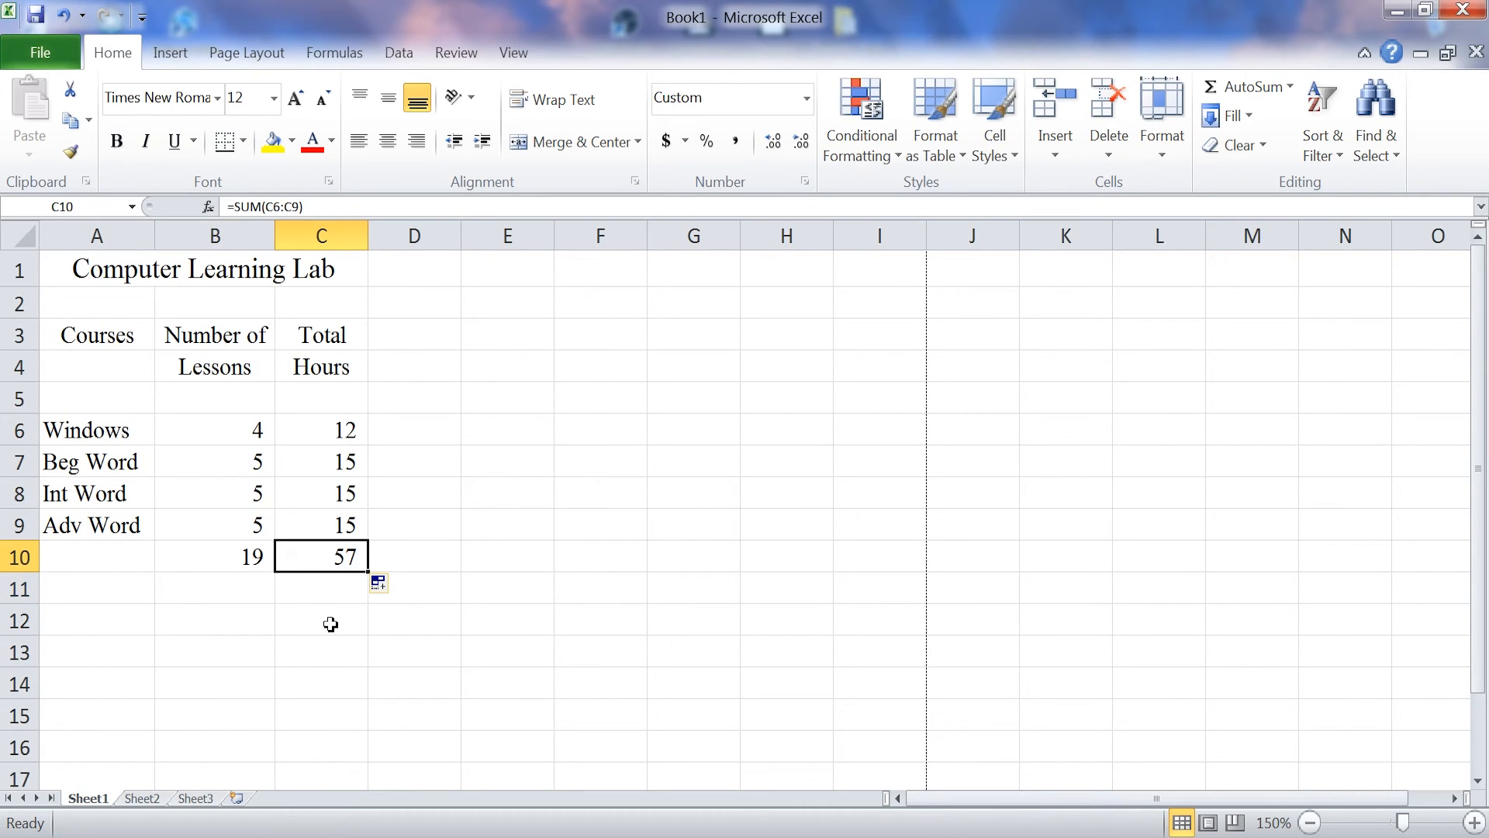
left_click(259, 556)
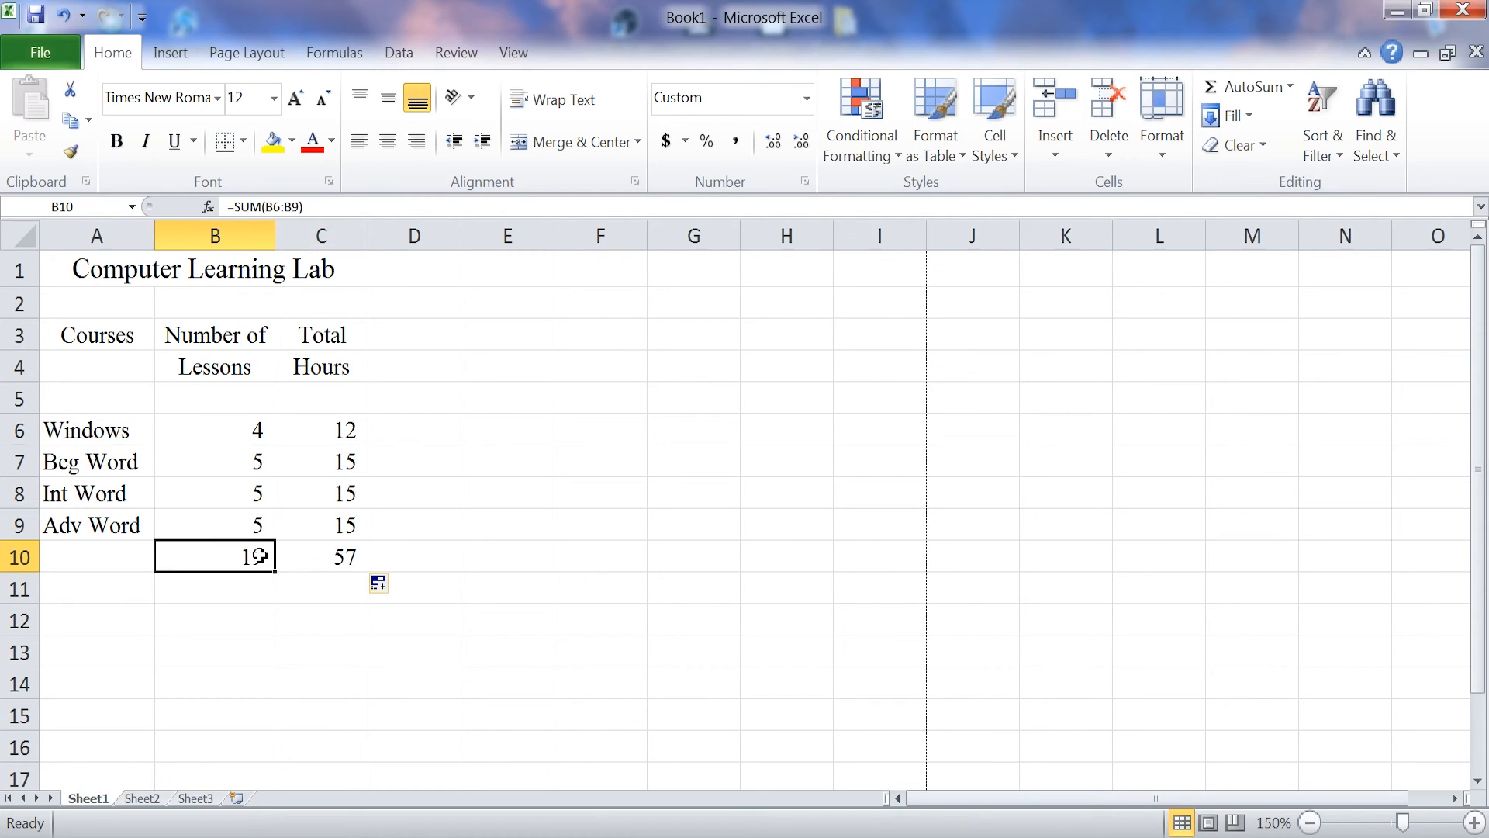
left_click(339, 556)
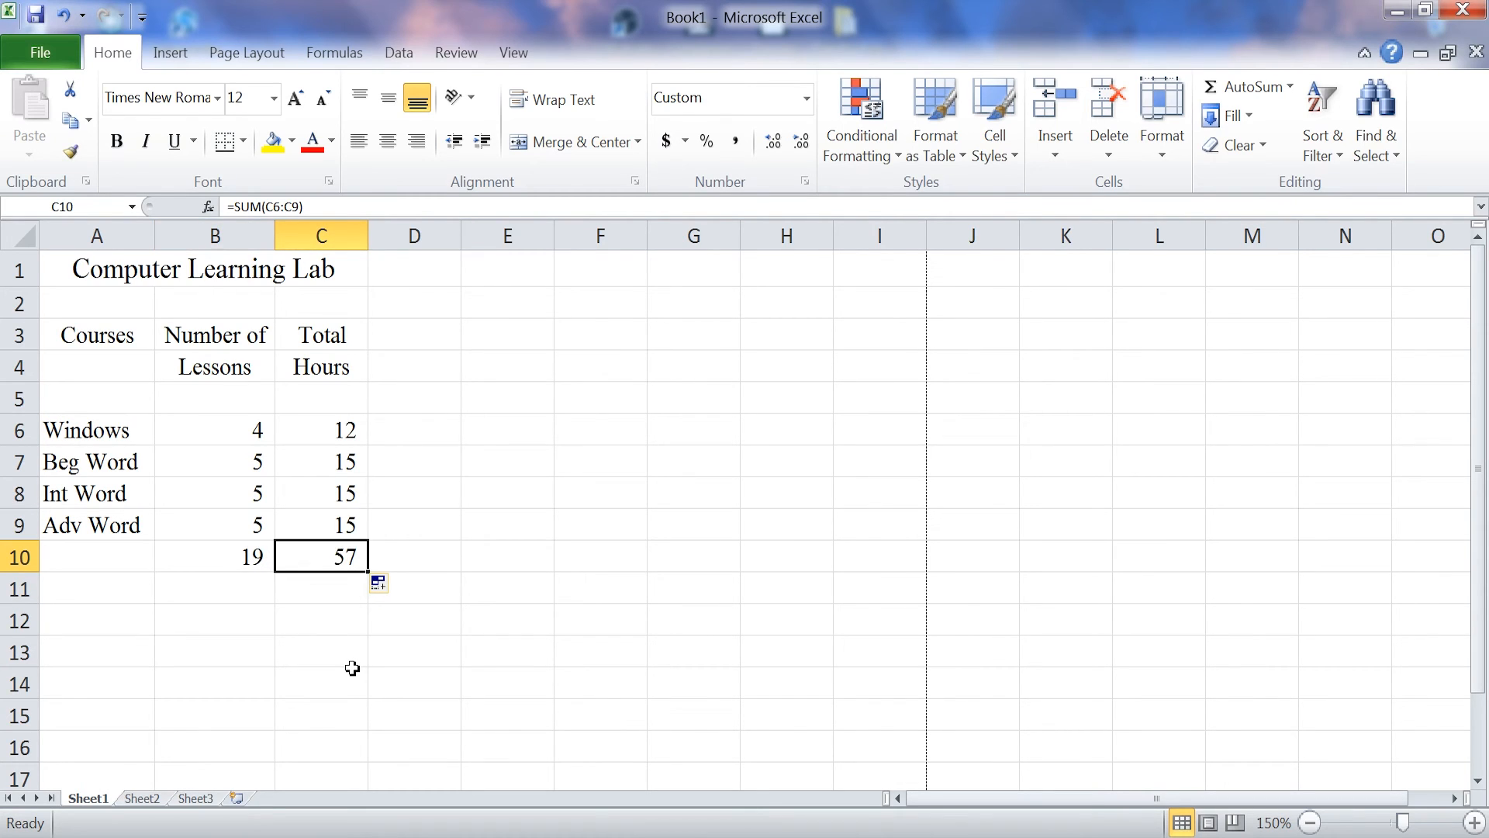